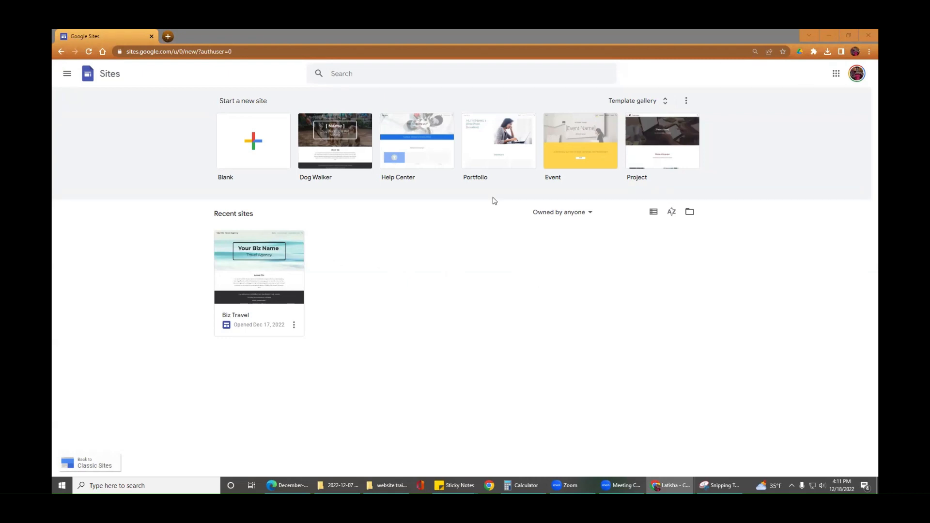
# Step: Open the full template gallery and look through the Personal, Work, Small business and Education site templates
pyautogui.click(668, 104)
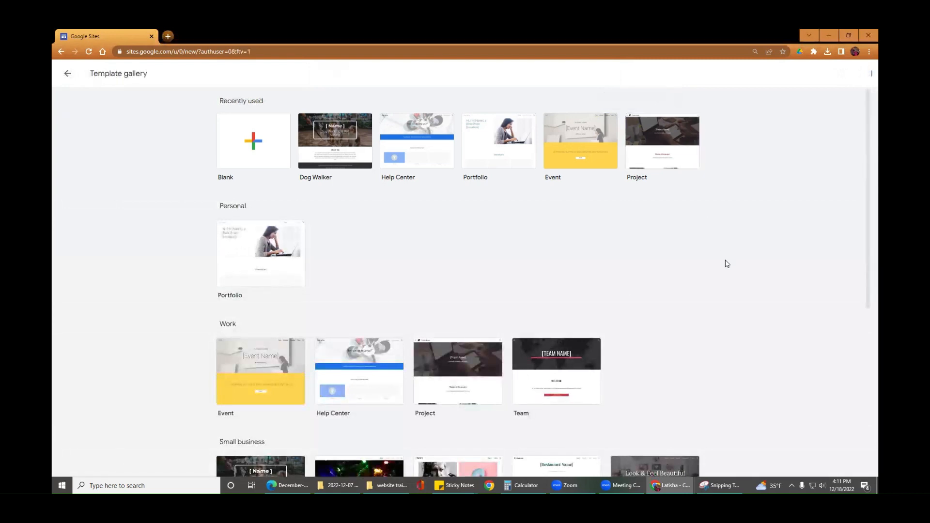
pyautogui.scroll(-3, 727, 263)
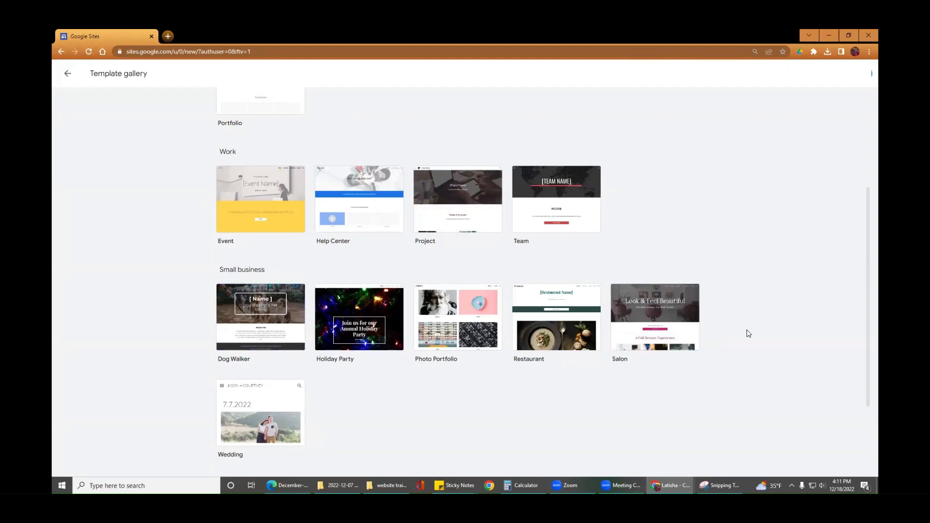
pyautogui.scroll(-1, 638, 363)
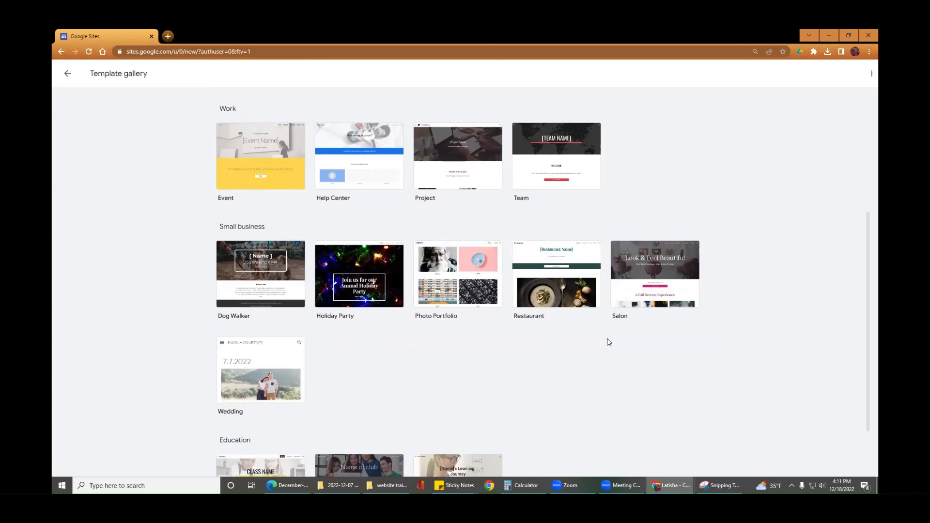
pyautogui.scroll(5, 431, 322)
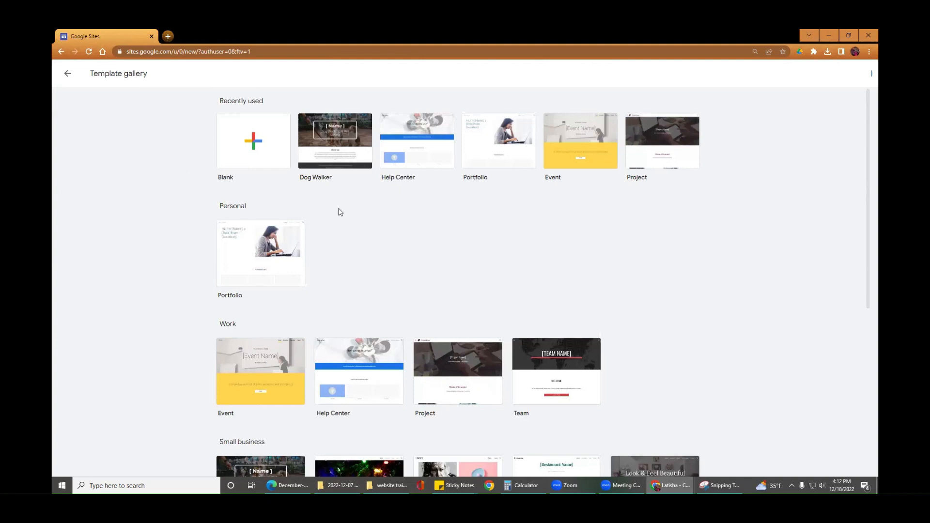
pyautogui.scroll(-2, 340, 212)
pyautogui.scroll(2, 339, 210)
pyautogui.scroll(-6, 708, 237)
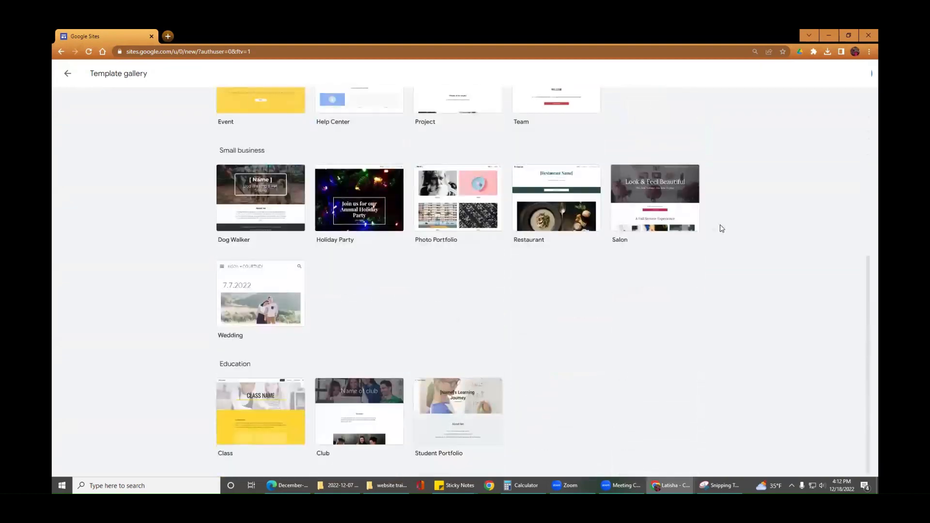
pyautogui.scroll(5, 629, 169)
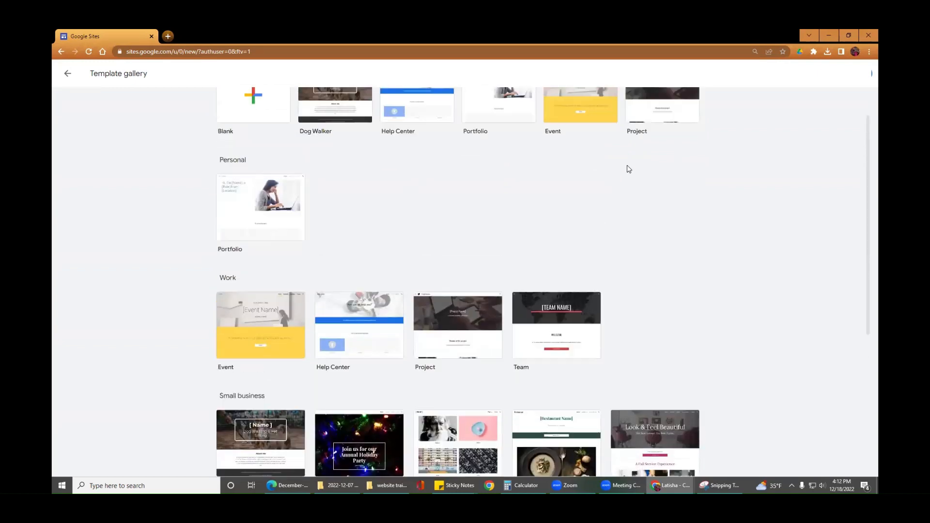
pyautogui.scroll(1, 628, 169)
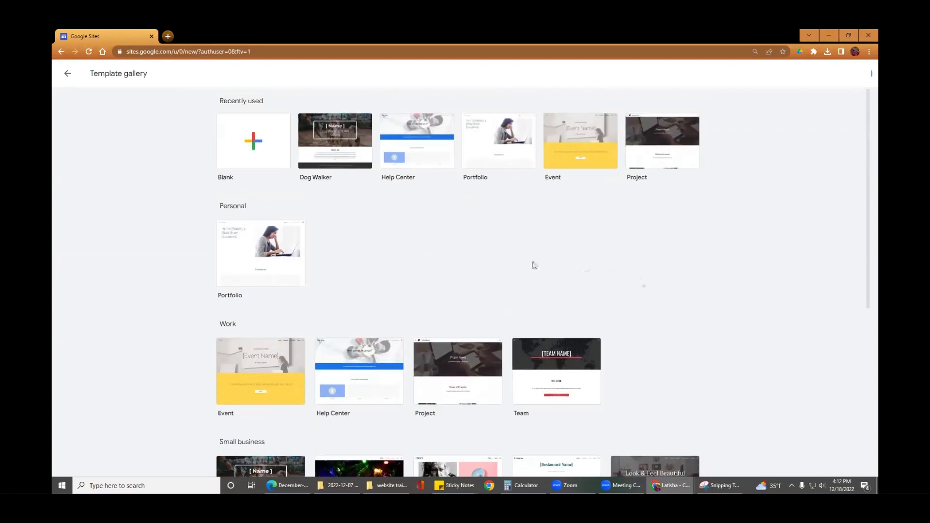
# Step: Create a new site from the Salon template in the Small business category
pyautogui.scroll(-4, 707, 301)
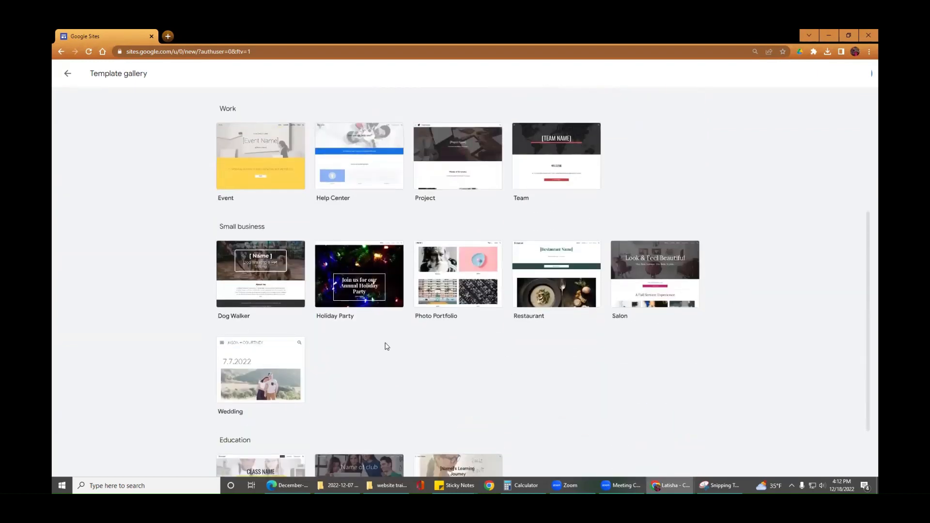
pyautogui.scroll(-2, 674, 338)
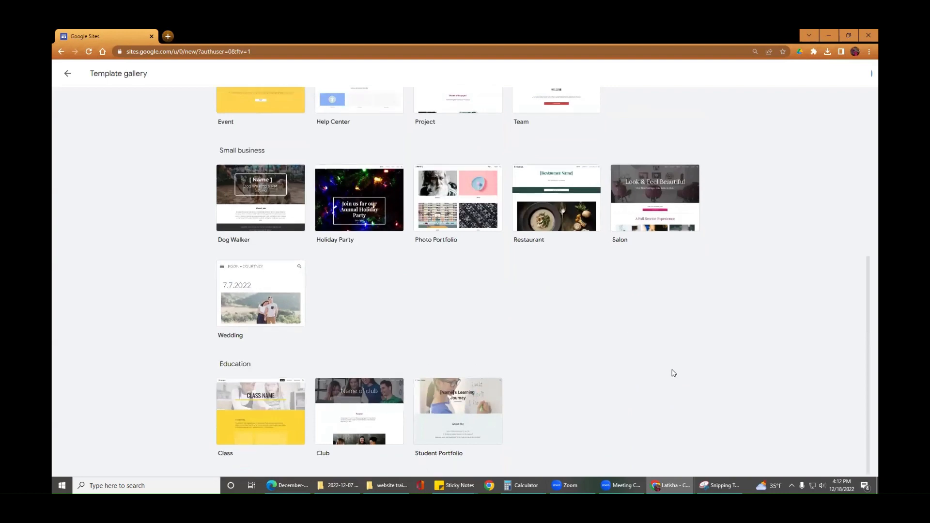
pyautogui.scroll(4, 674, 373)
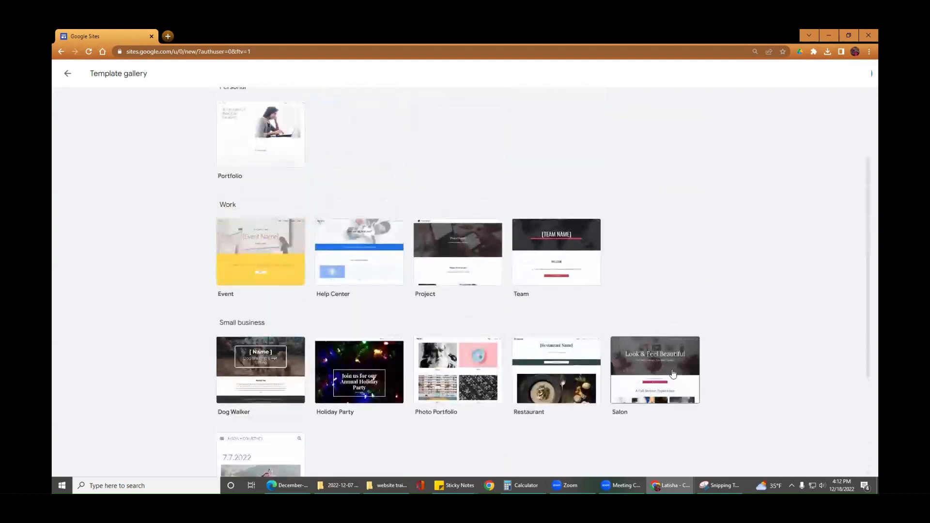
pyautogui.scroll(-3, 648, 330)
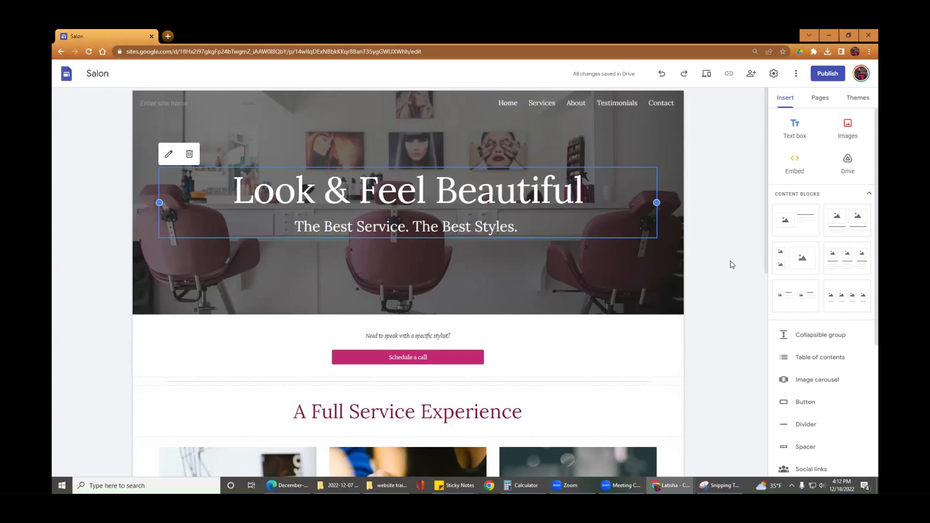
# Step: Review the Salon home page from the header through the call button, service images and business text to the footer
pyautogui.scroll(-10, 732, 264)
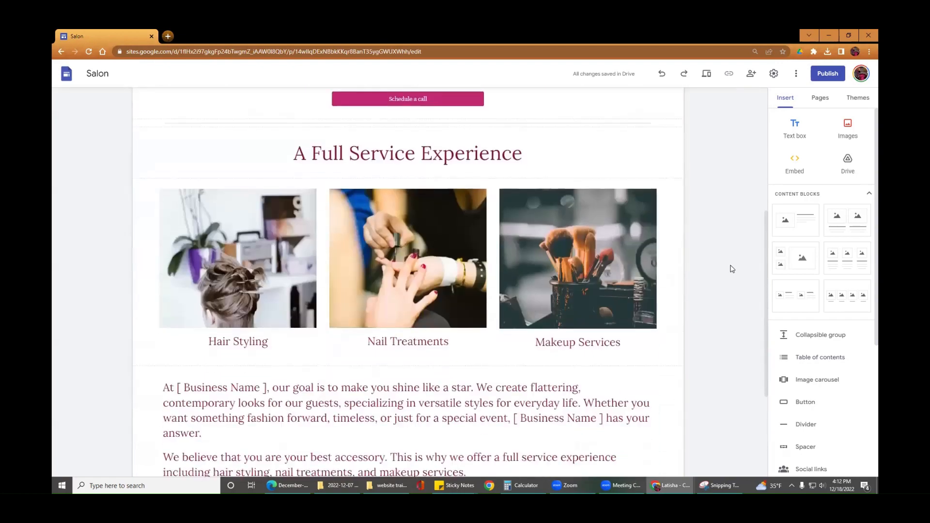
pyautogui.scroll(4, 732, 268)
pyautogui.scroll(6, 731, 269)
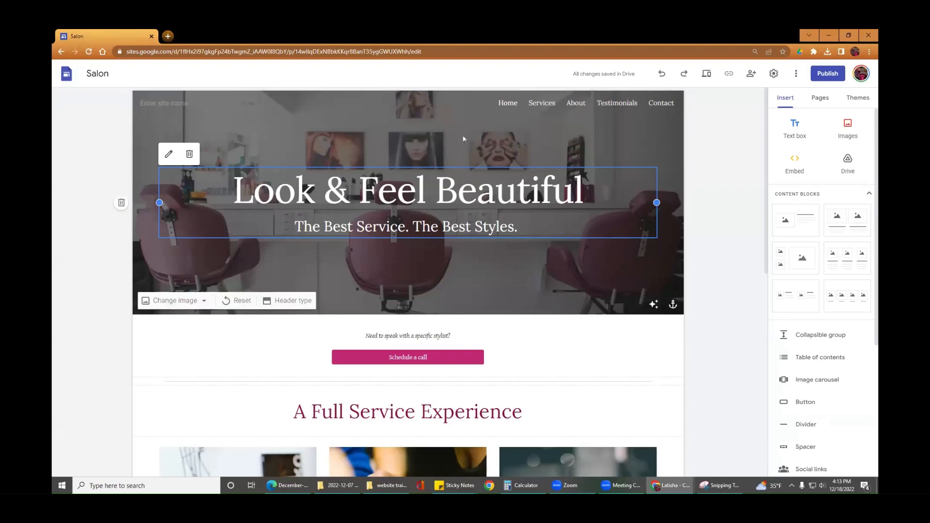
pyautogui.scroll(-4, 745, 271)
pyautogui.scroll(4, 746, 273)
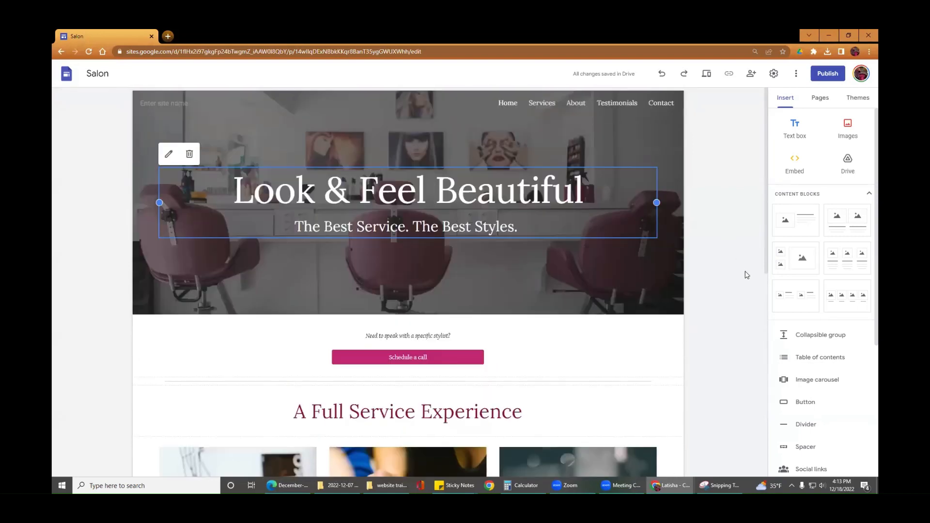
pyautogui.scroll(-3, 731, 284)
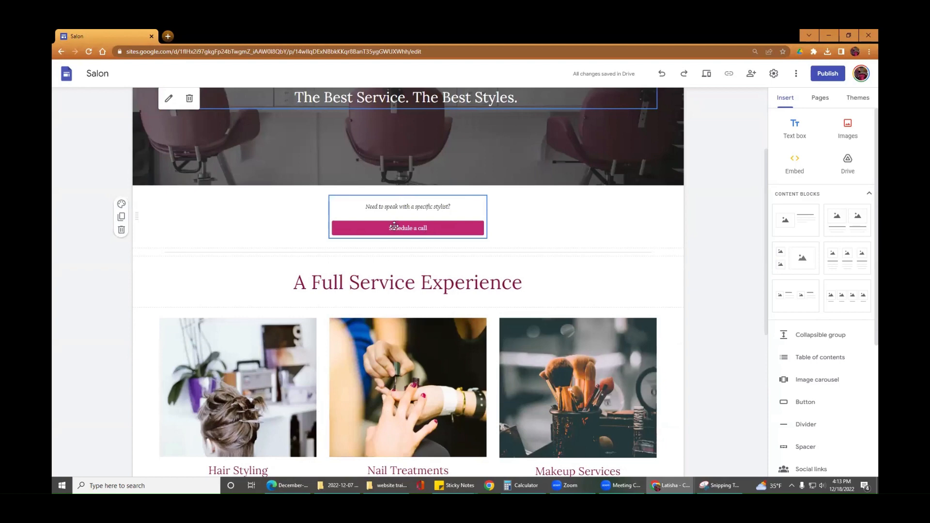
pyautogui.scroll(-4, 472, 225)
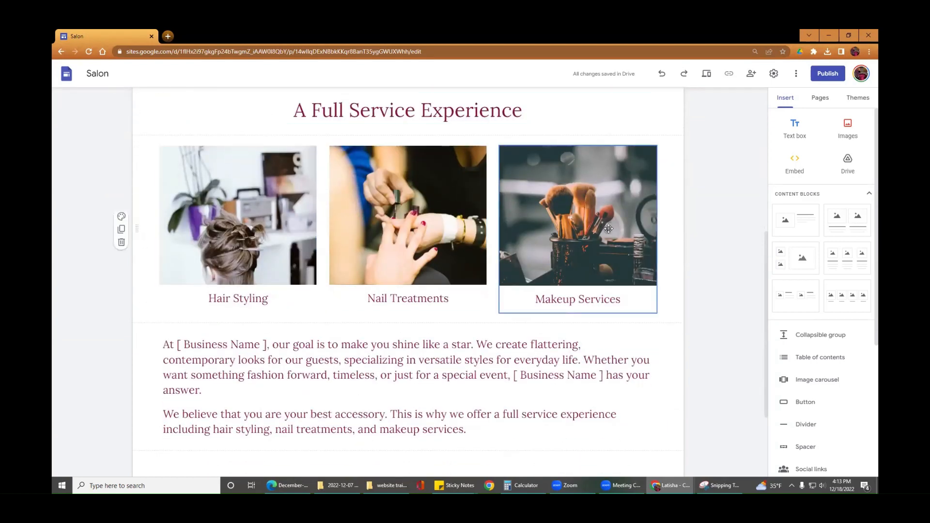
pyautogui.scroll(-3, 608, 228)
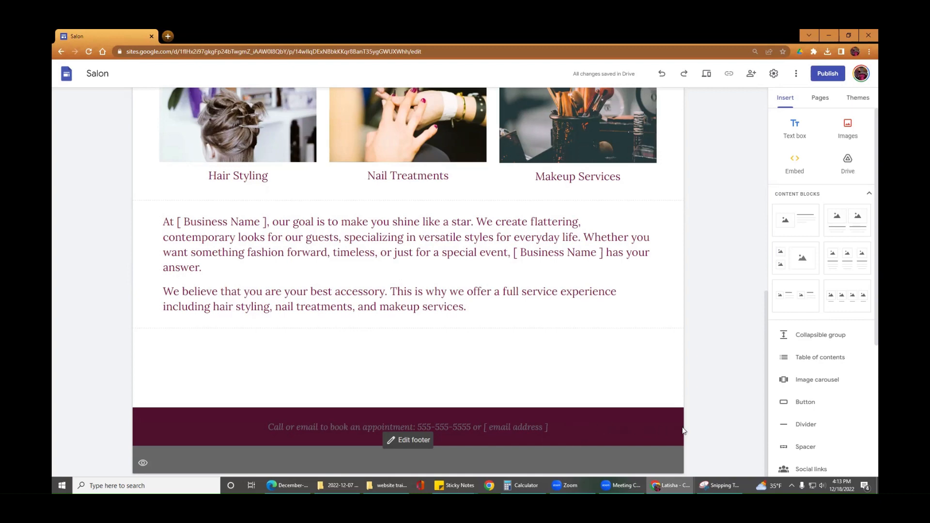
pyautogui.scroll(8, 711, 349)
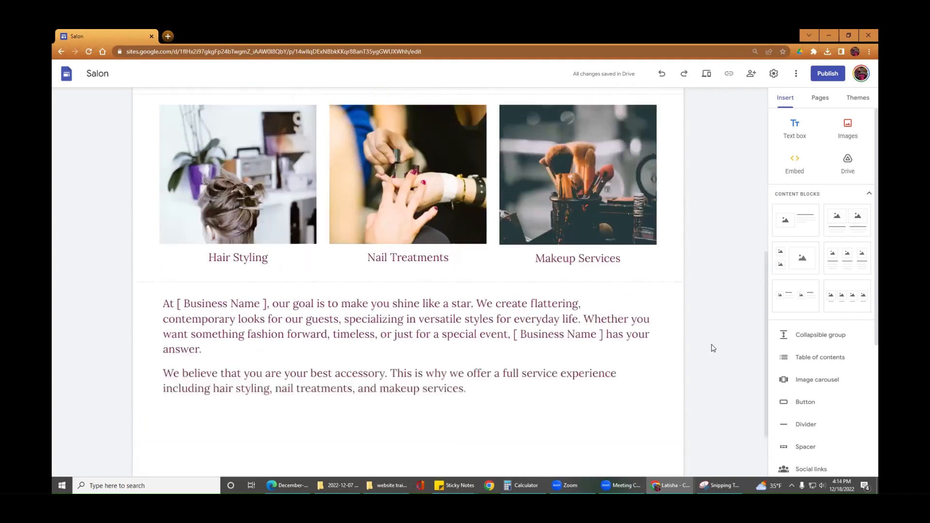
pyautogui.scroll(-4, 713, 345)
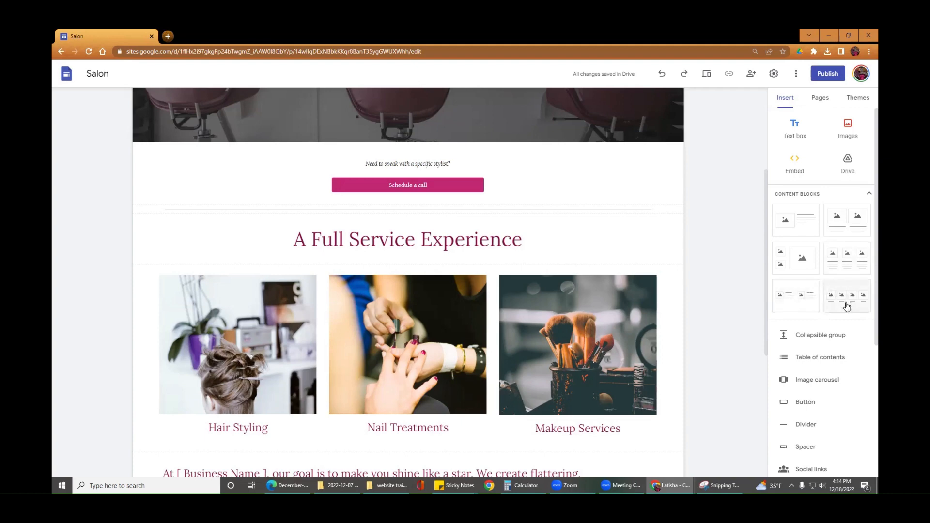
# Step: Examine the elements available to insert, from content blocks and image carousel to social links, map, forms and charts
pyautogui.scroll(-3, 847, 306)
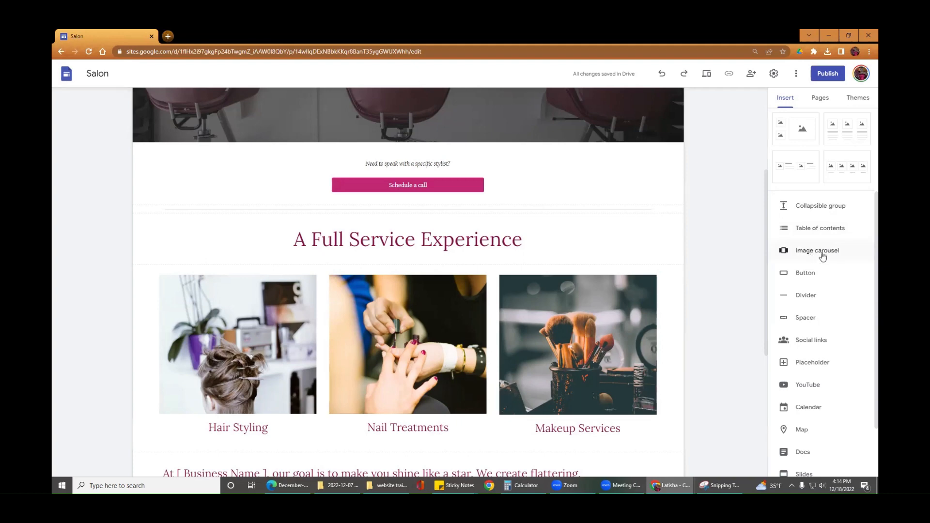
pyautogui.scroll(-2, 835, 256)
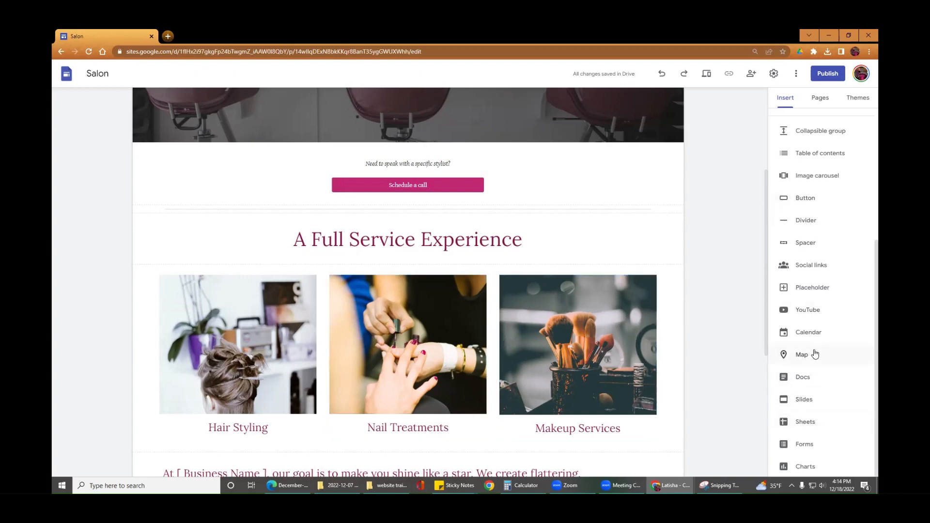
pyautogui.scroll(4, 815, 352)
pyautogui.scroll(-2, 822, 356)
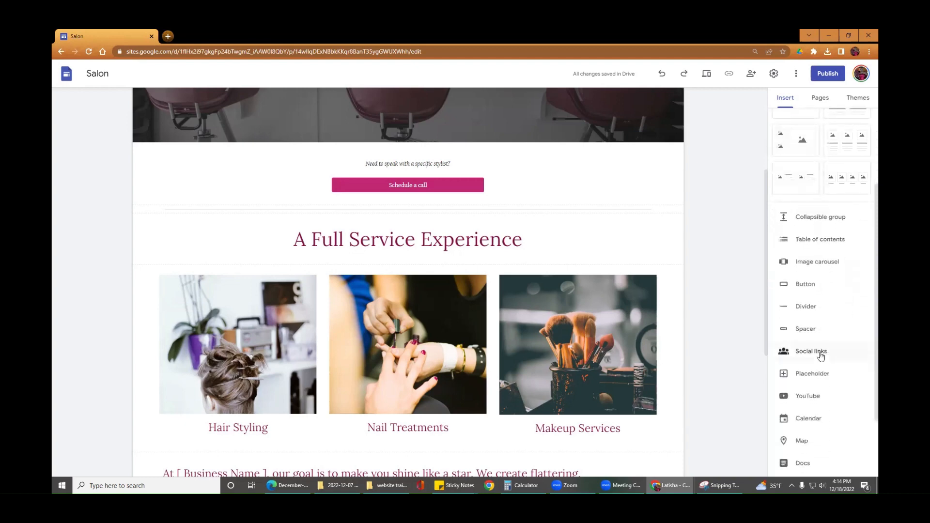
pyautogui.scroll(-2, 817, 378)
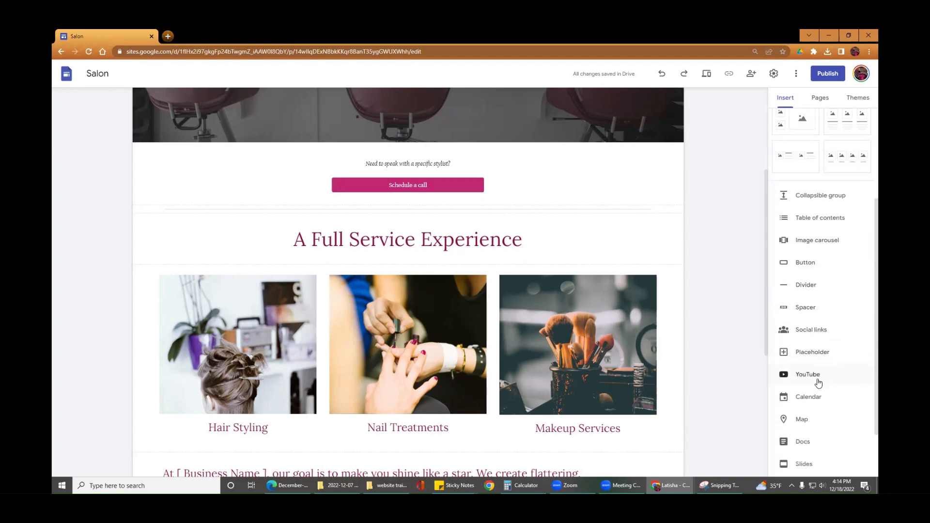
pyautogui.scroll(3, 817, 378)
pyautogui.scroll(2, 815, 377)
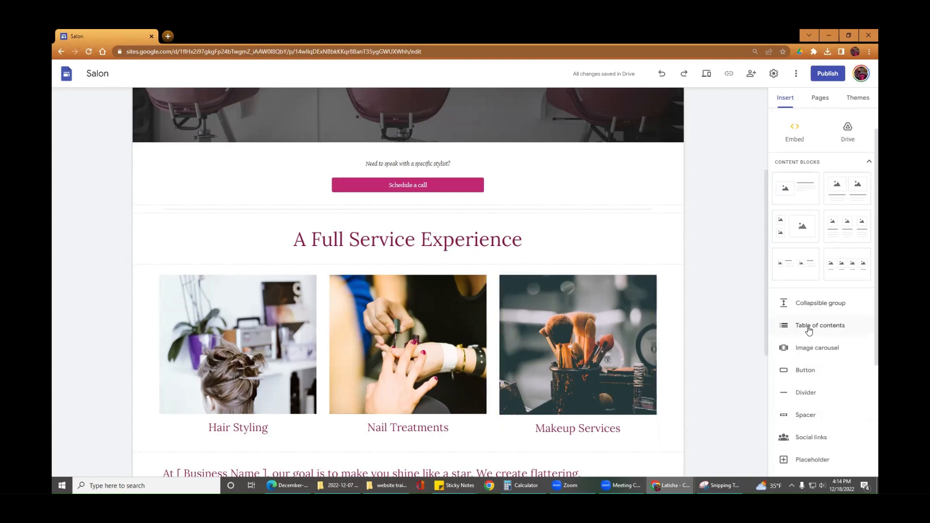
# Step: Start an image carousel and upload the images from 2023 Vacaction.png through budget.png in the used post folder
pyautogui.click(818, 352)
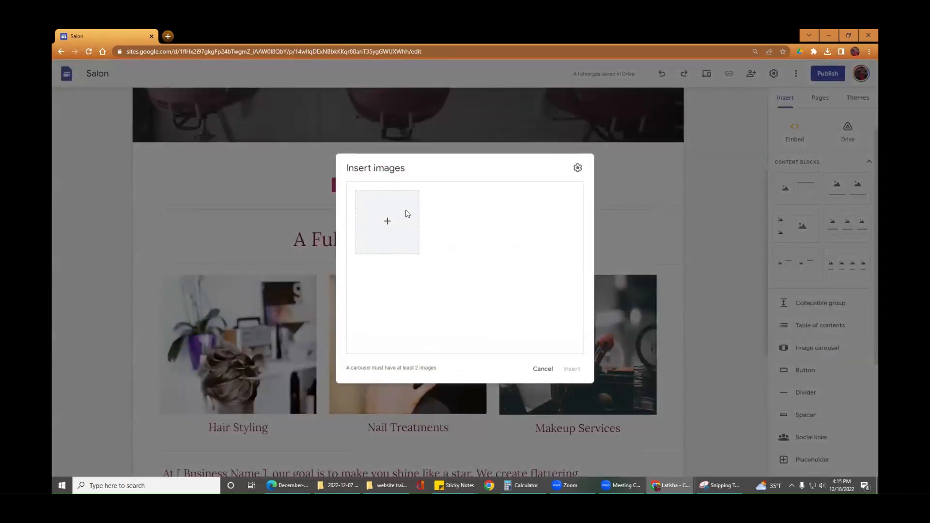
pyautogui.click(389, 222)
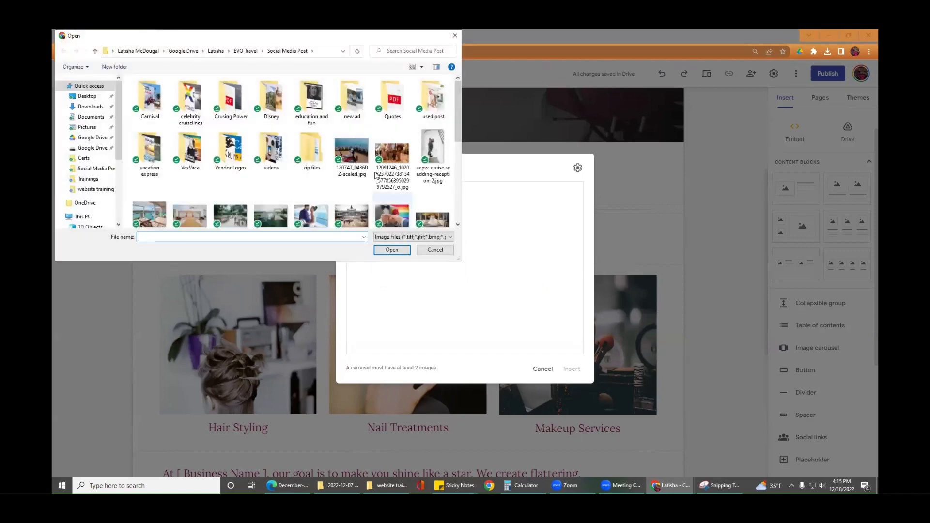
pyautogui.doubleClick(429, 108)
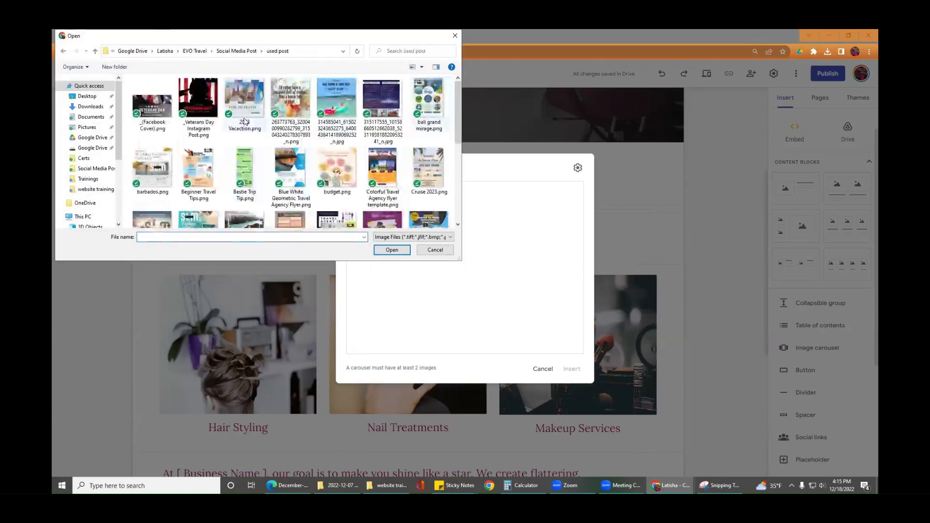
pyautogui.click(244, 108)
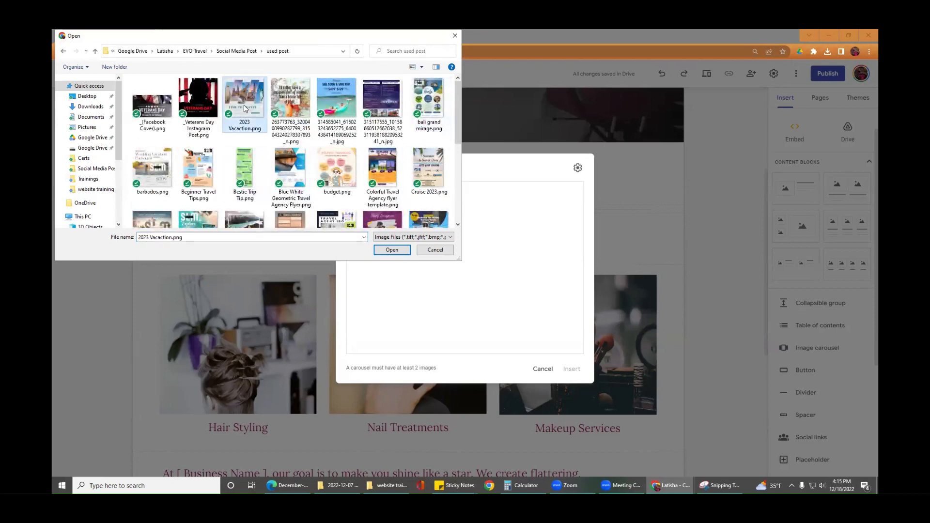
pyautogui.keyDown('shift'); pyautogui.click(337, 104); pyautogui.keyUp('shift')
pyautogui.keyDown('shift'); pyautogui.click(336, 167); pyautogui.keyUp('shift')
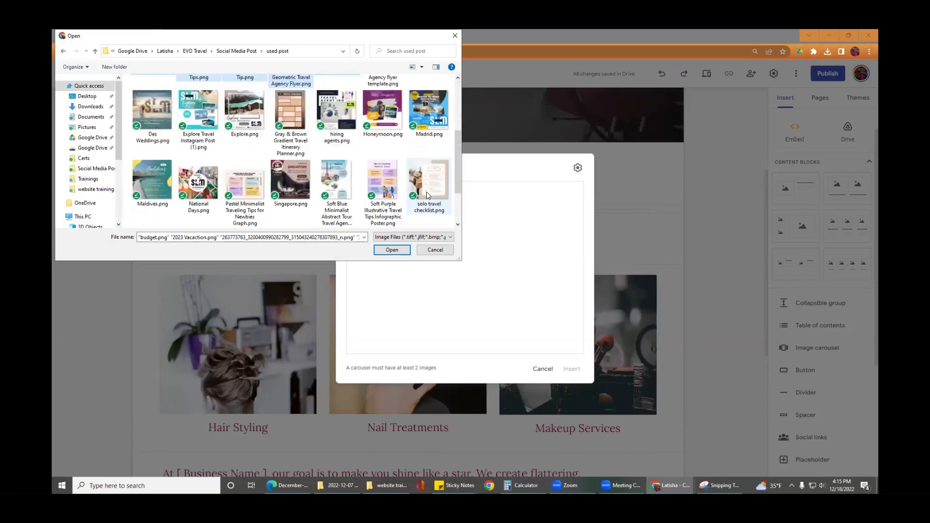
pyautogui.scroll(-2, 409, 193)
pyautogui.click(393, 249)
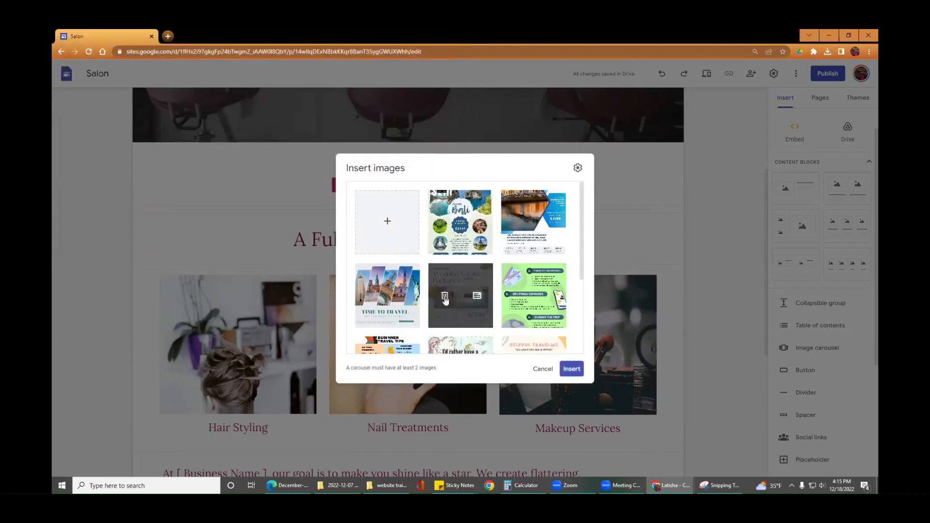
# Step: Check the uploaded travel images, insert them as a carousel and view its placement below the home page header
pyautogui.scroll(-1, 427, 316)
pyautogui.scroll(-3, 428, 317)
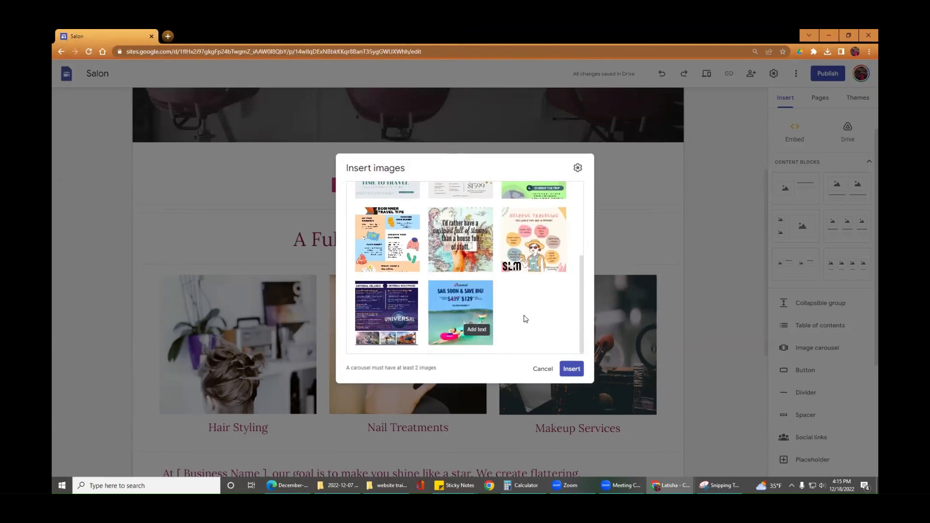
pyautogui.scroll(3, 531, 266)
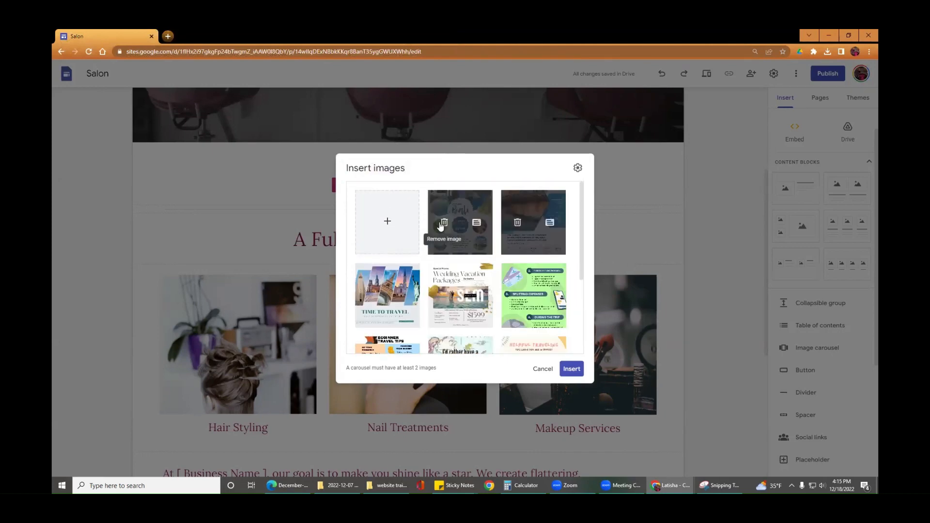
pyautogui.click(572, 369)
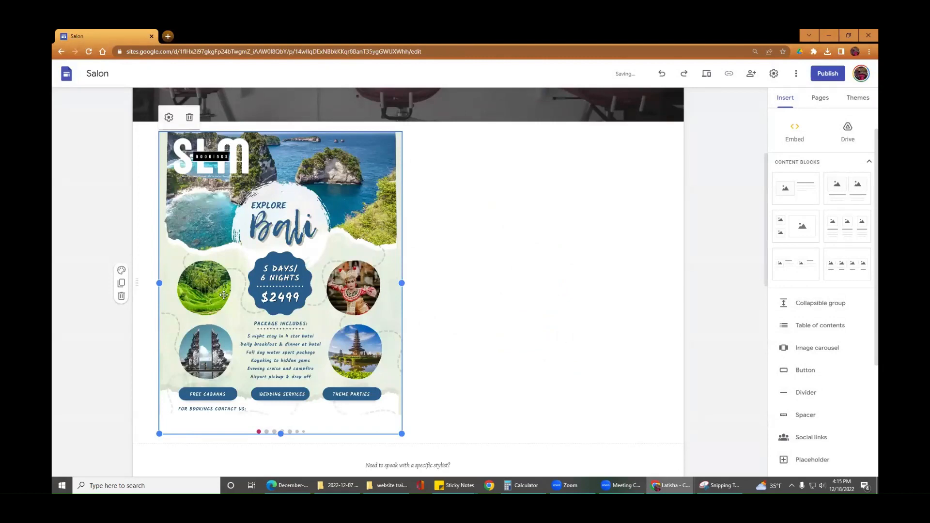
pyautogui.scroll(4, 537, 303)
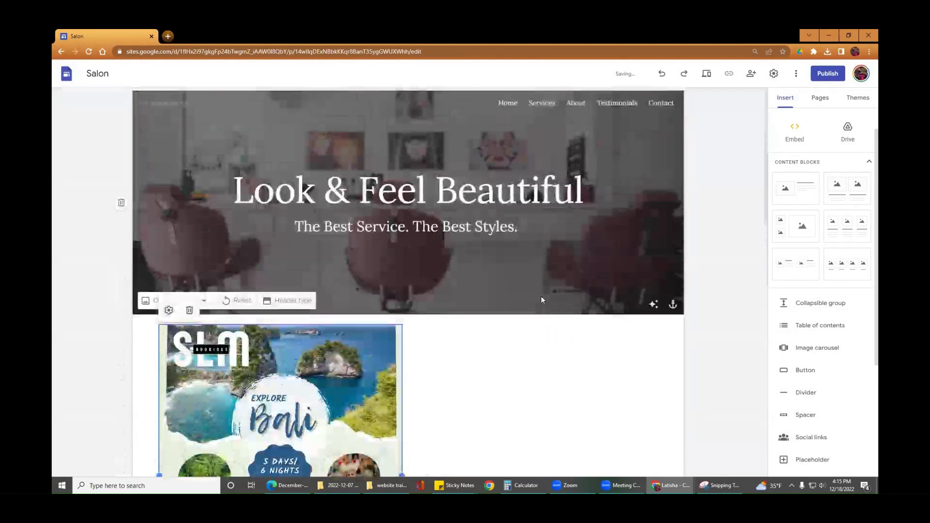
pyautogui.scroll(-5, 538, 297)
pyautogui.scroll(2, 550, 274)
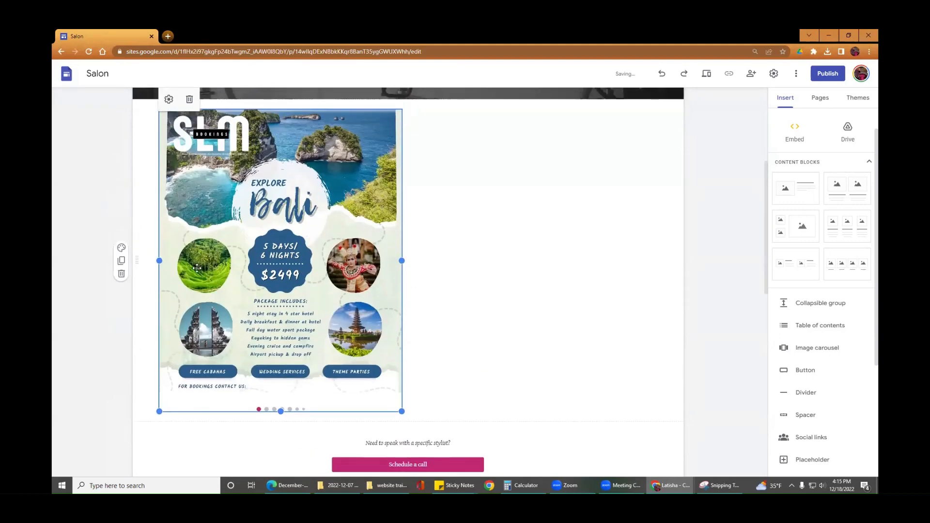
# Step: Move the image carousel section between the service images and the business text, and centre the carousel on the page
pyautogui.scroll(3, 545, 269)
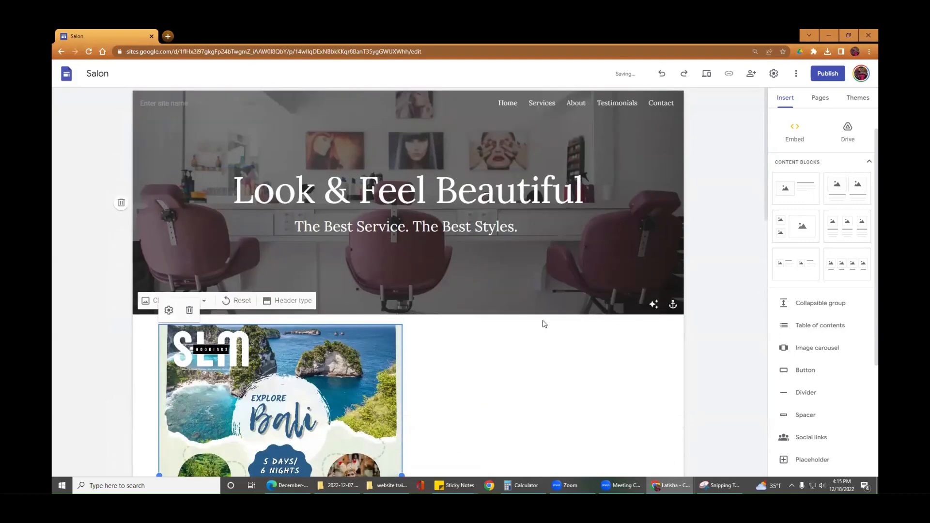
pyautogui.scroll(-3, 544, 321)
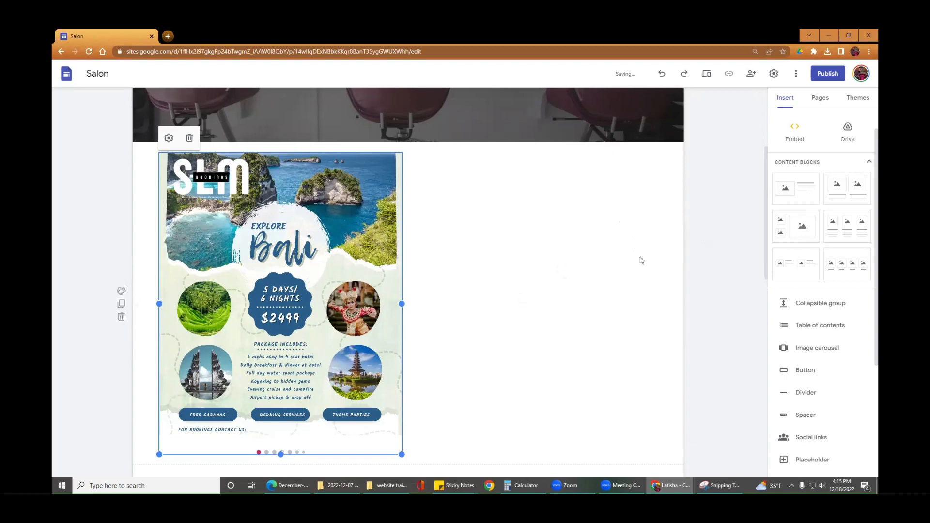
pyautogui.moveTo(135, 304); pyautogui.dragTo(148, 360)
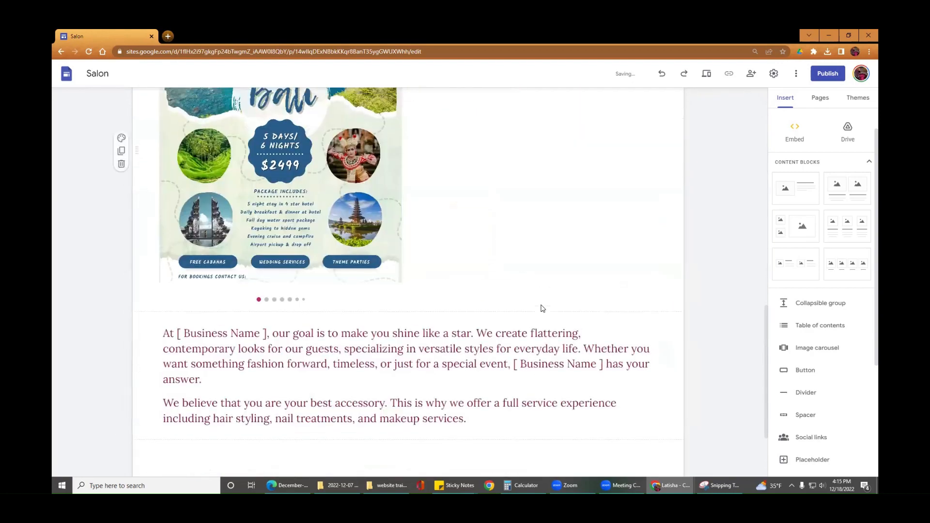
pyautogui.scroll(3, 541, 310)
pyautogui.moveTo(404, 244); pyautogui.dragTo(433, 223)
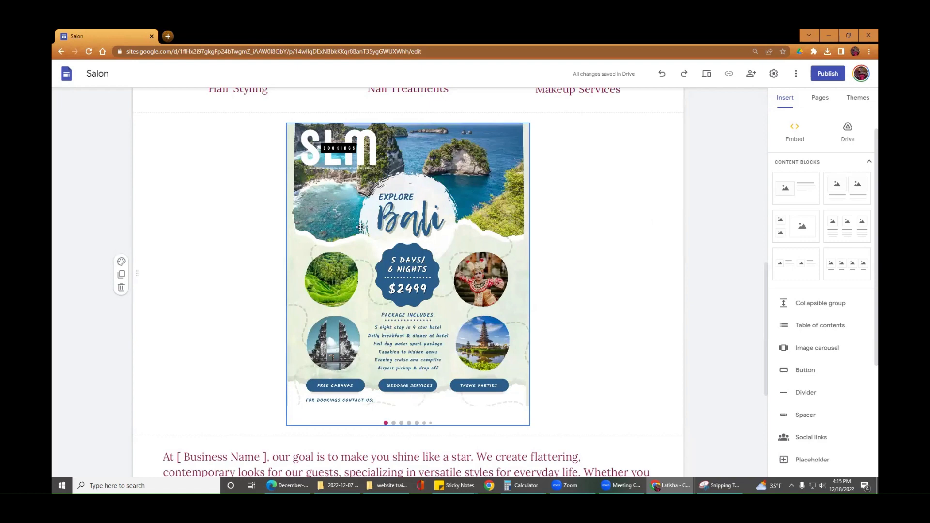
pyautogui.scroll(3, 750, 308)
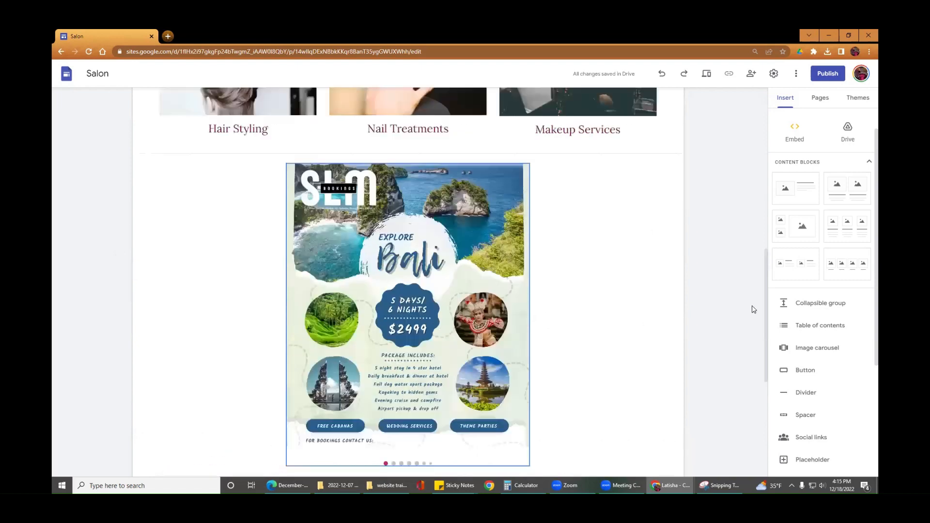
pyautogui.scroll(-3, 740, 285)
pyautogui.scroll(-1, 519, 222)
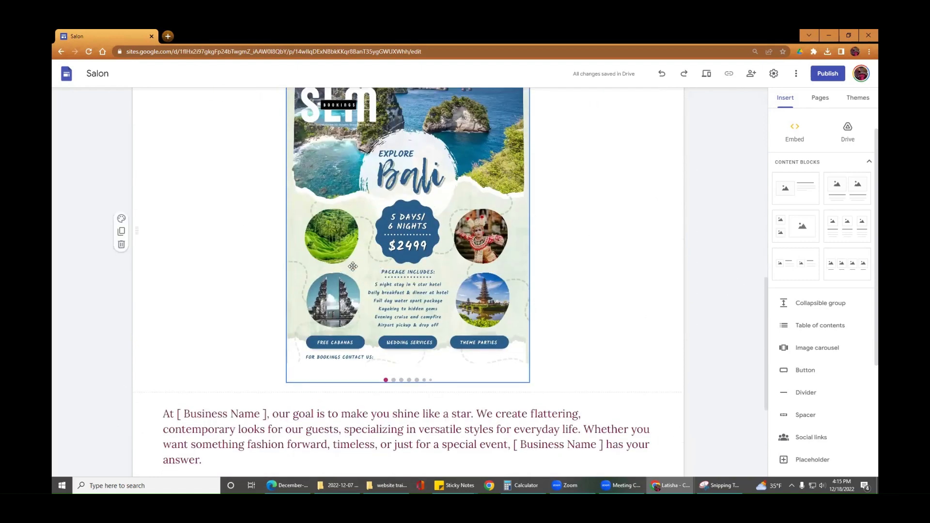
pyautogui.scroll(2, 479, 235)
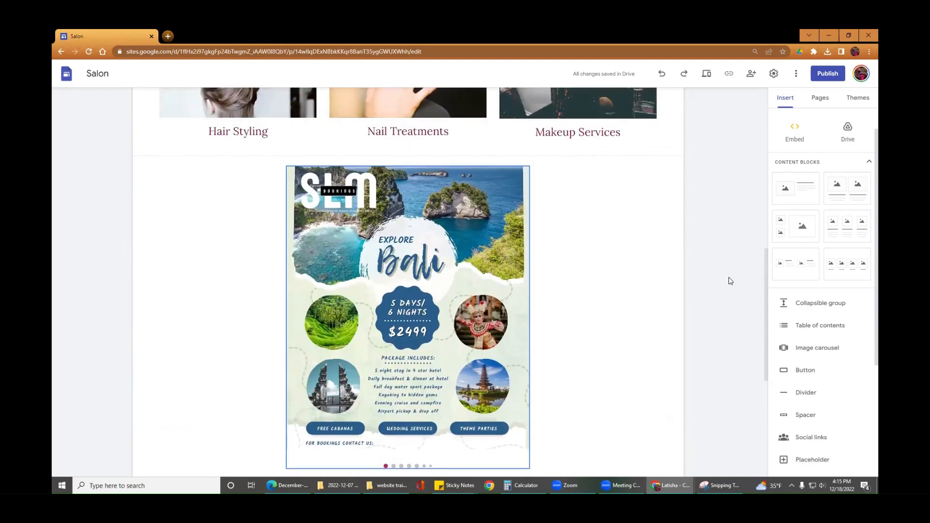
# Step: Preview the site and page through the carousel's travel images in the large-screen view
pyautogui.click(797, 74)
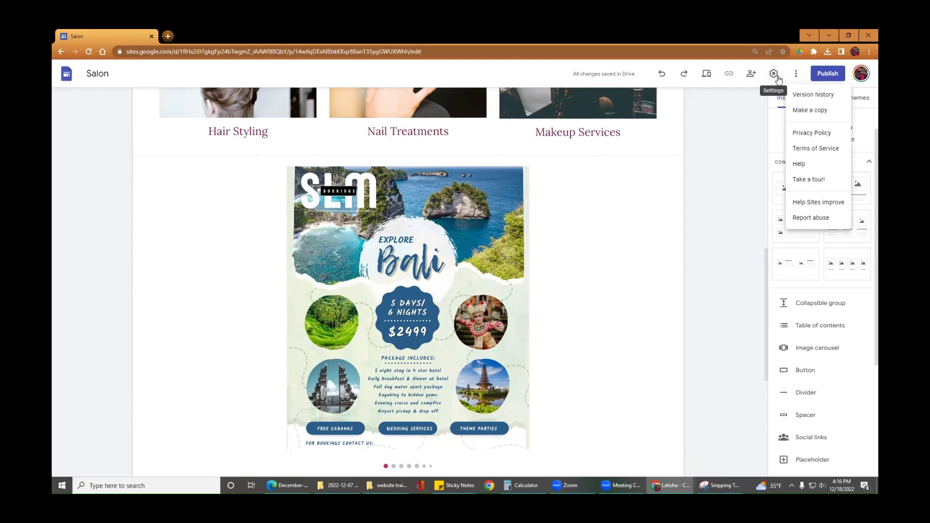
pyautogui.click(710, 146)
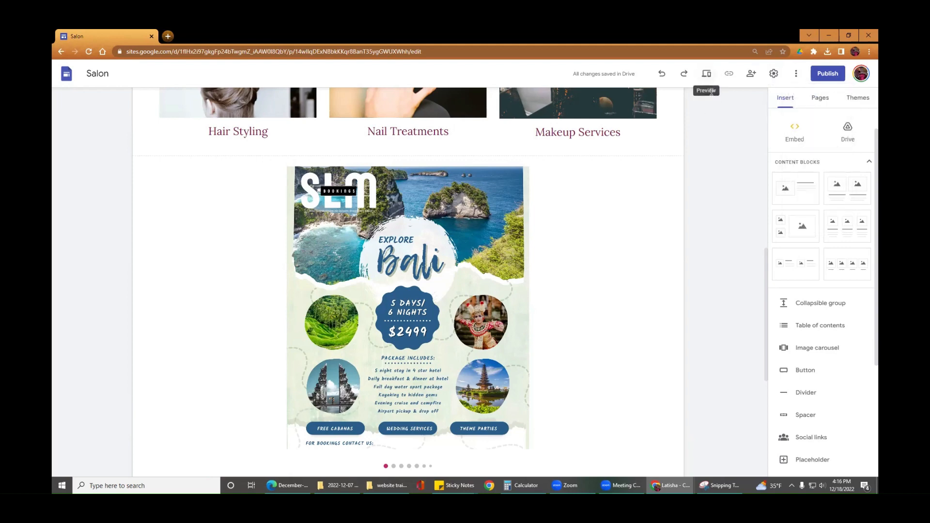
pyautogui.click(707, 75)
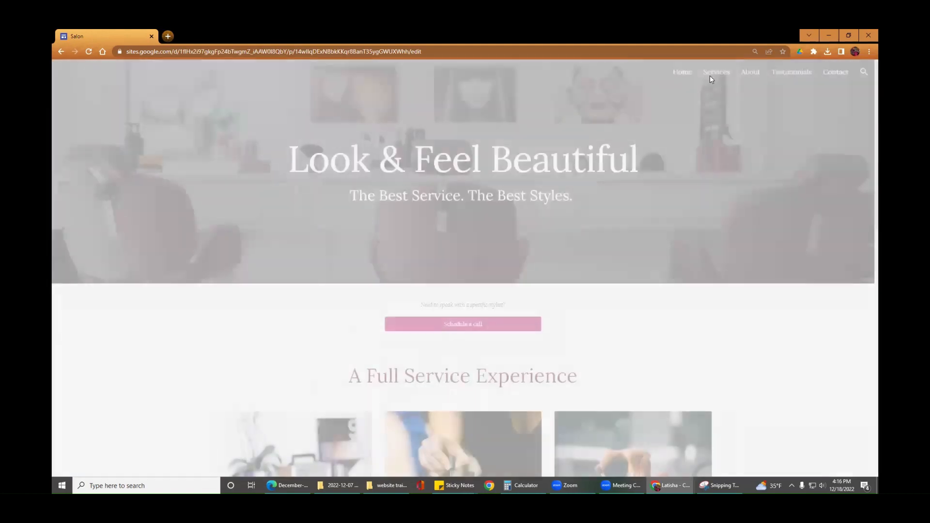
pyautogui.scroll(-10, 720, 315)
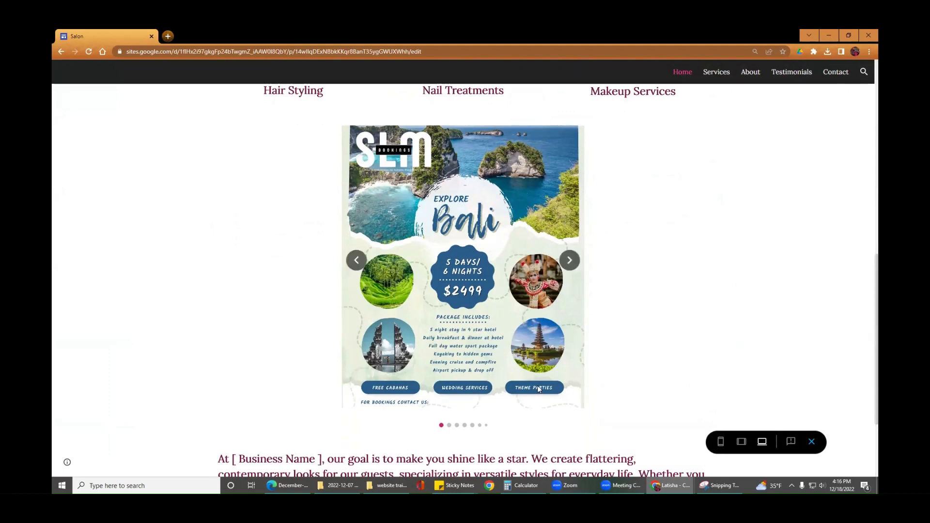
pyautogui.click(569, 262)
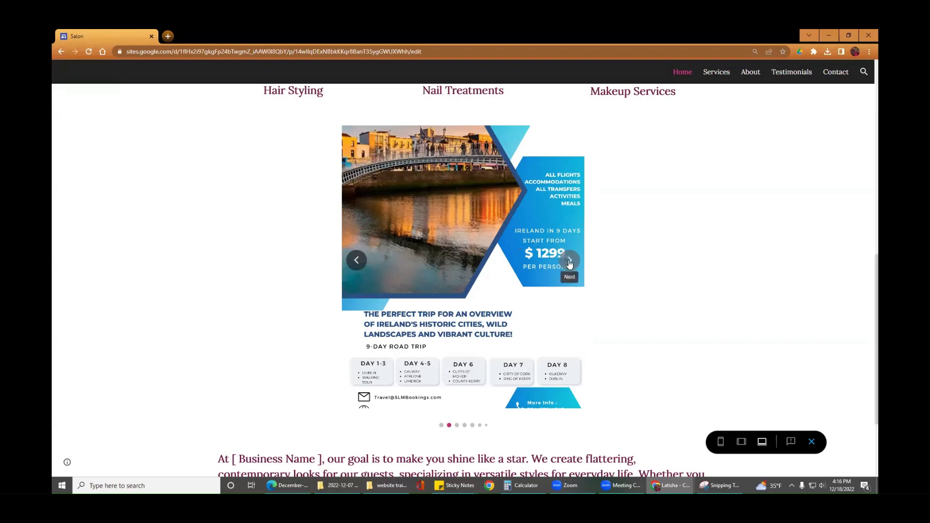
pyautogui.click(569, 262)
pyautogui.click(569, 262)
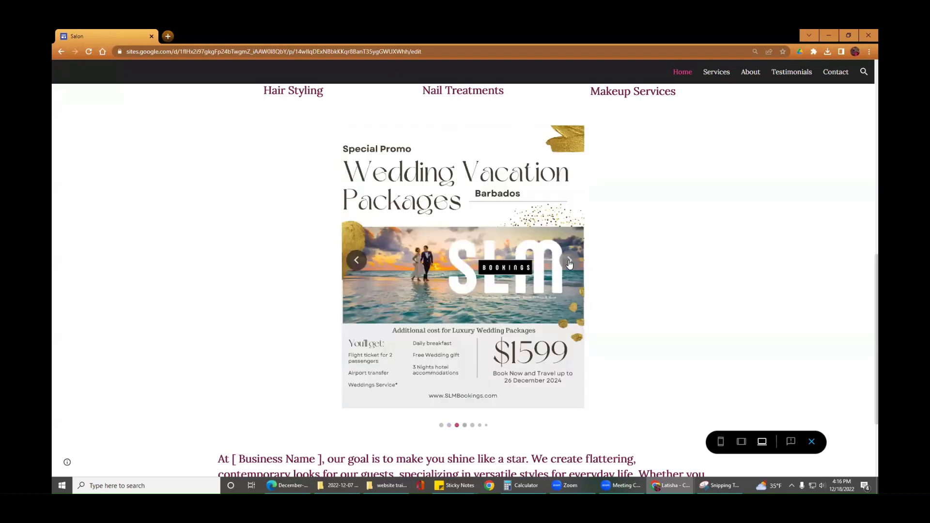
pyautogui.click(571, 261)
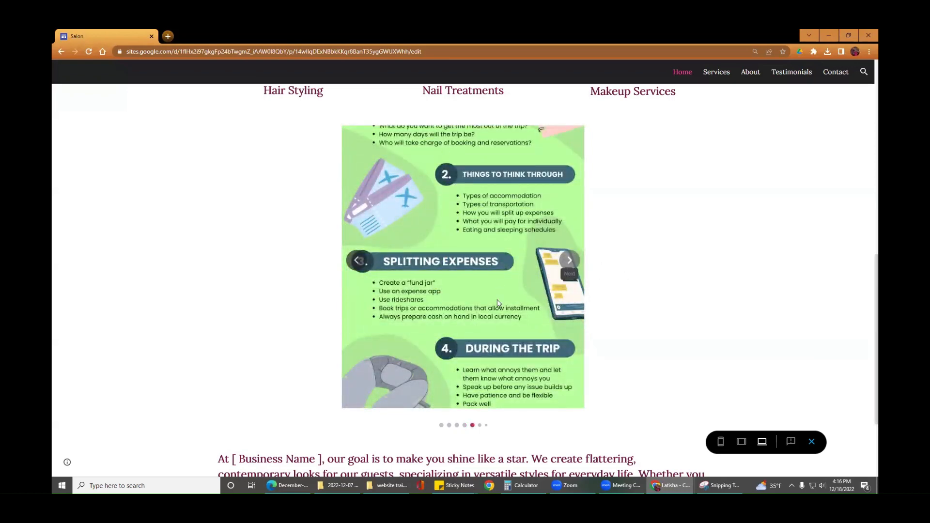
pyautogui.click(569, 262)
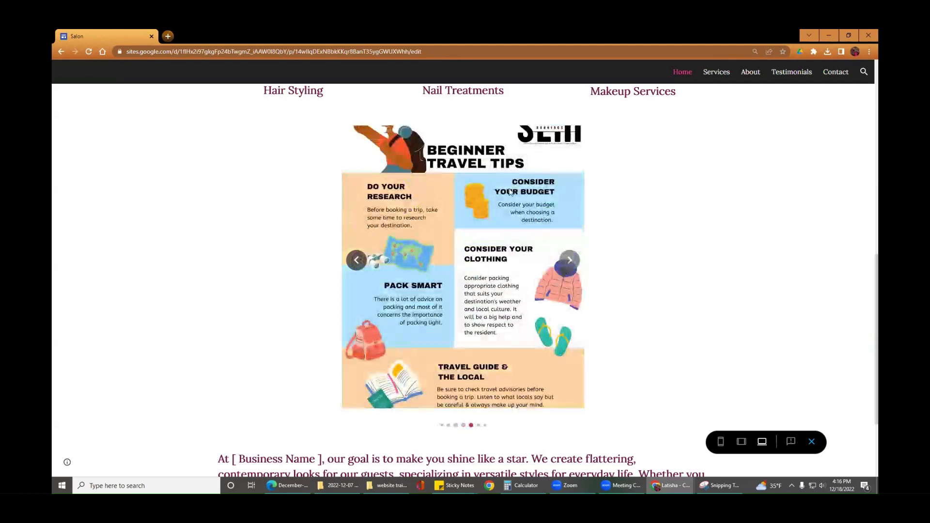
pyautogui.click(569, 261)
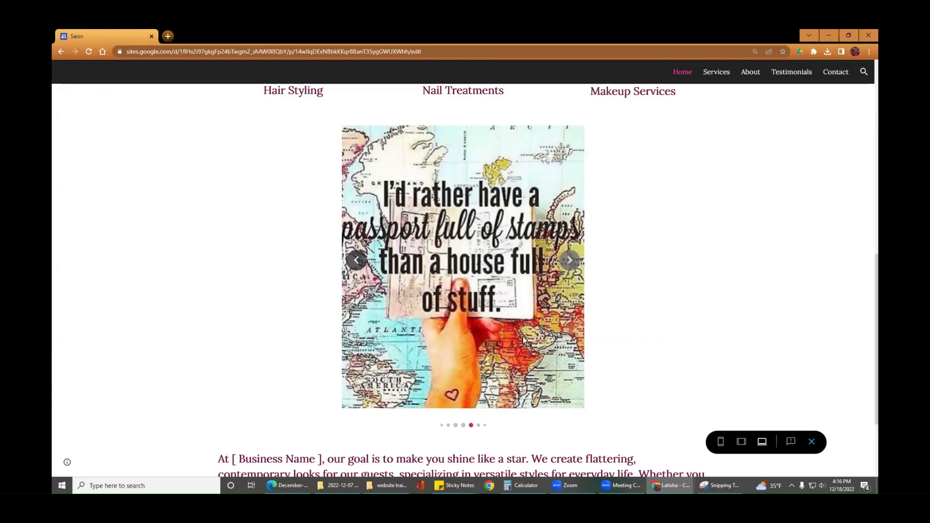
pyautogui.click(568, 264)
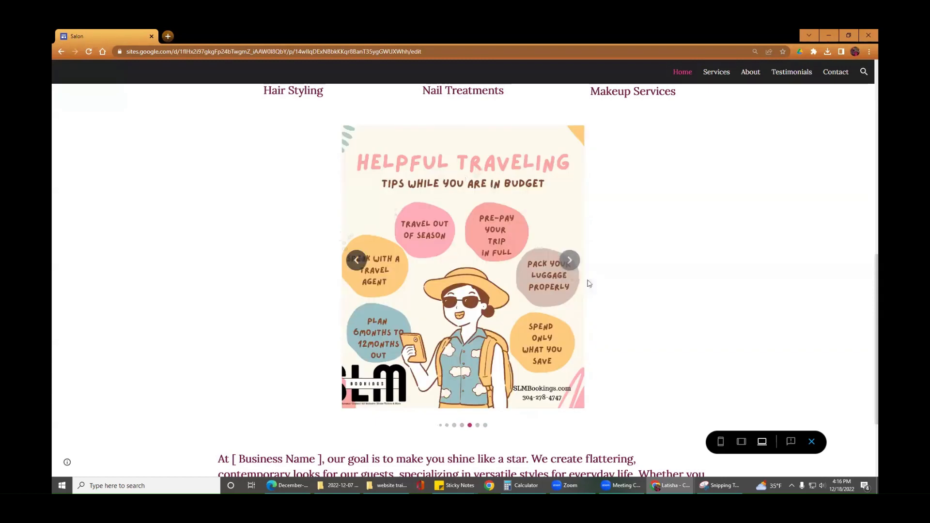
pyautogui.click(569, 262)
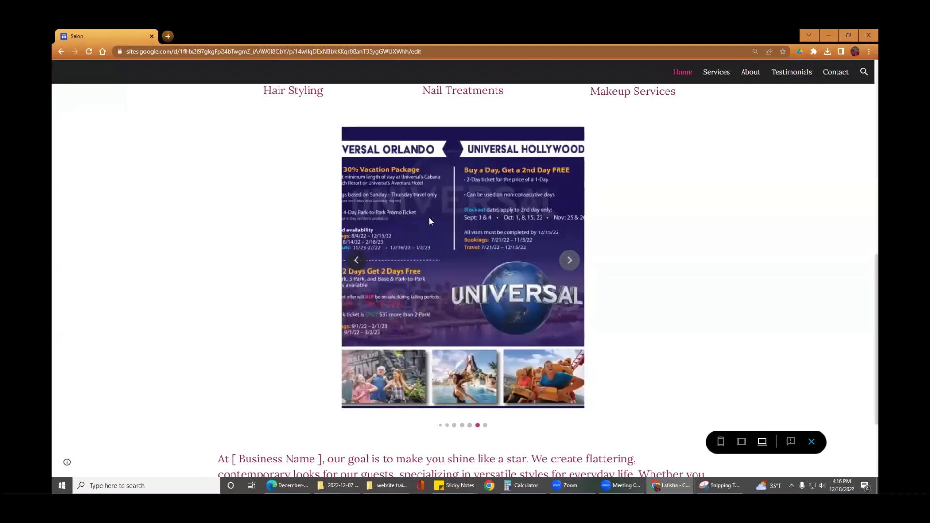
# Step: Check the home page and carousel in the phone and tablet previews, and return to editing
pyautogui.click(720, 444)
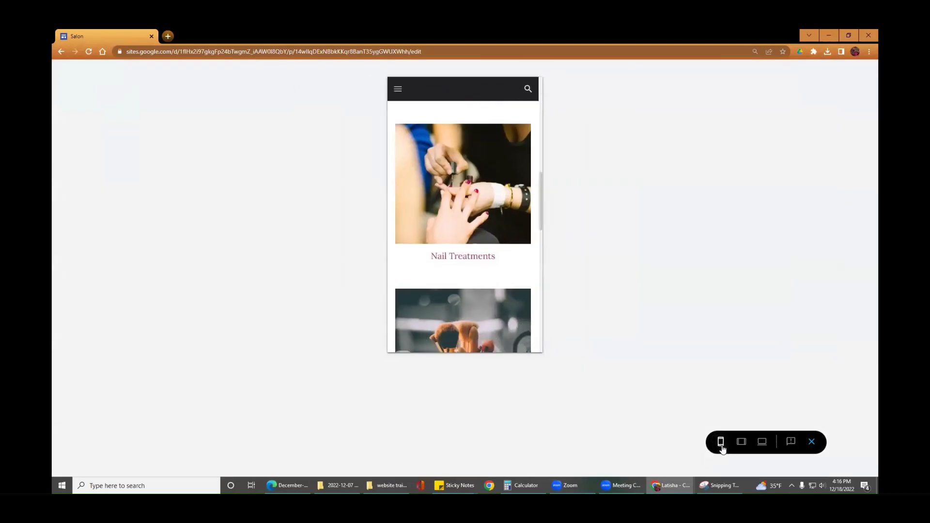
pyautogui.scroll(-8, 481, 280)
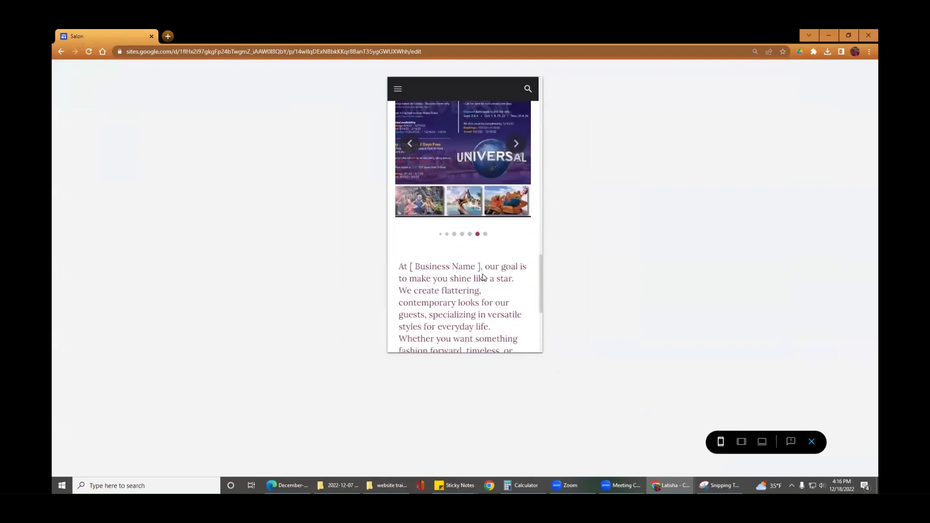
pyautogui.click(741, 442)
pyautogui.scroll(-3, 475, 213)
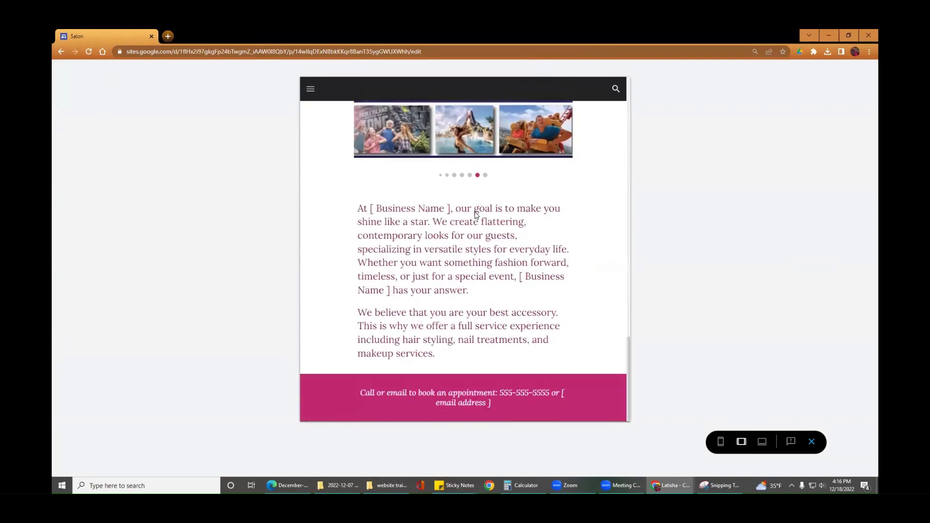
pyautogui.scroll(10, 474, 211)
pyautogui.scroll(8, 475, 212)
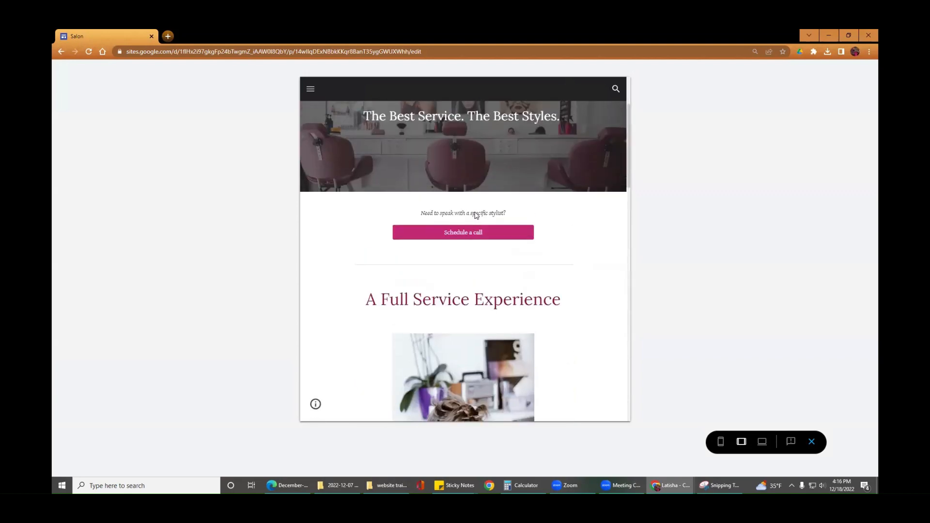
pyautogui.scroll(3, 442, 209)
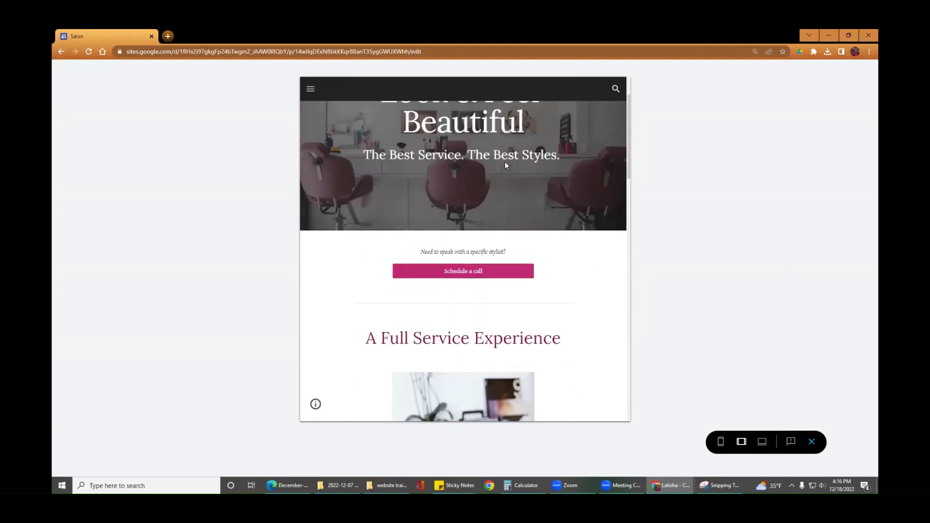
pyautogui.click(811, 442)
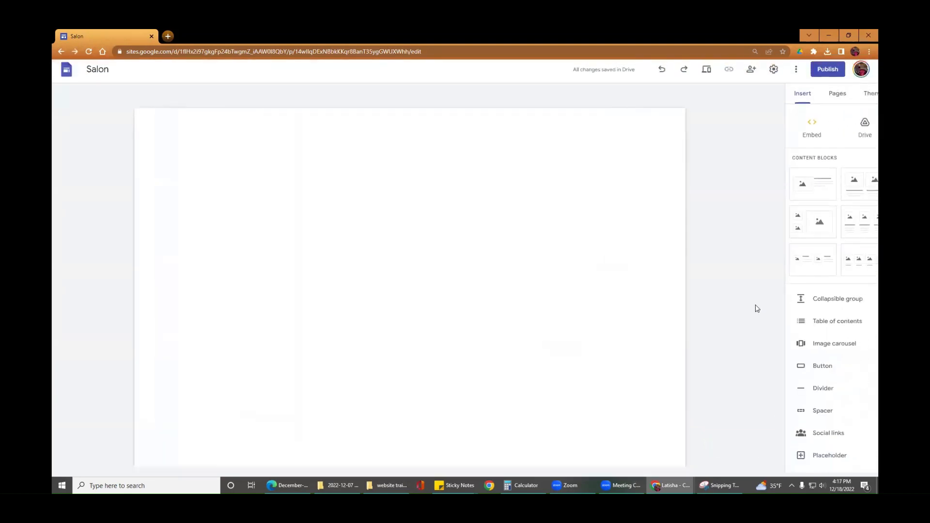
# Step: Enable auto start and turn off captions for the image carousel, and update it
pyautogui.scroll(-5, 619, 322)
pyautogui.scroll(-4, 620, 322)
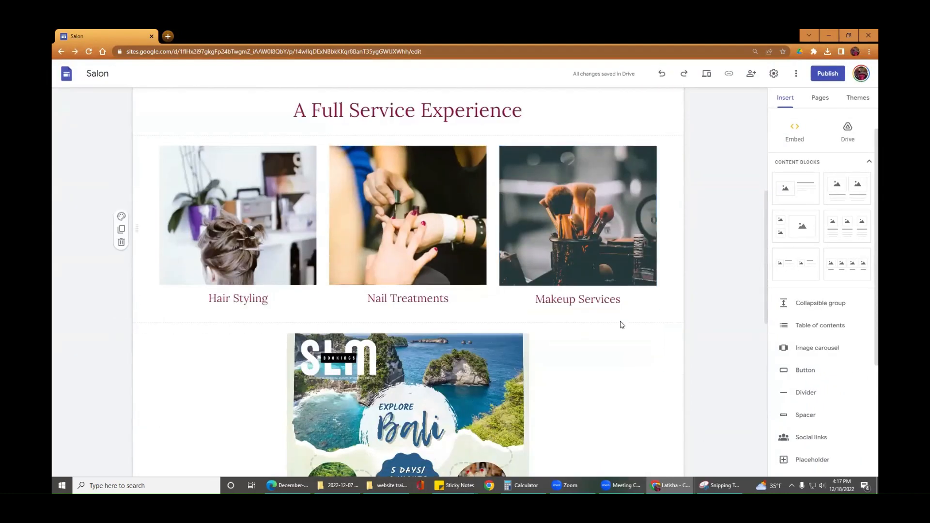
pyautogui.click(474, 300)
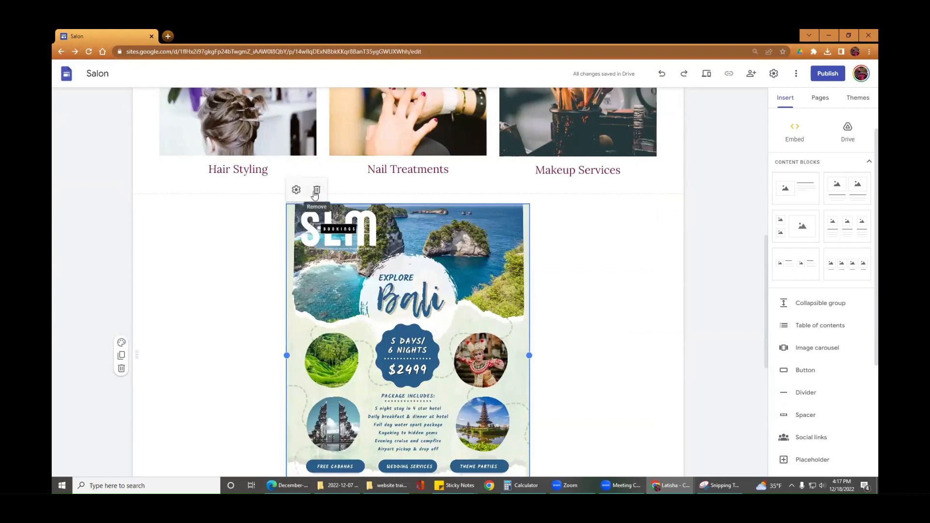
pyautogui.click(295, 191)
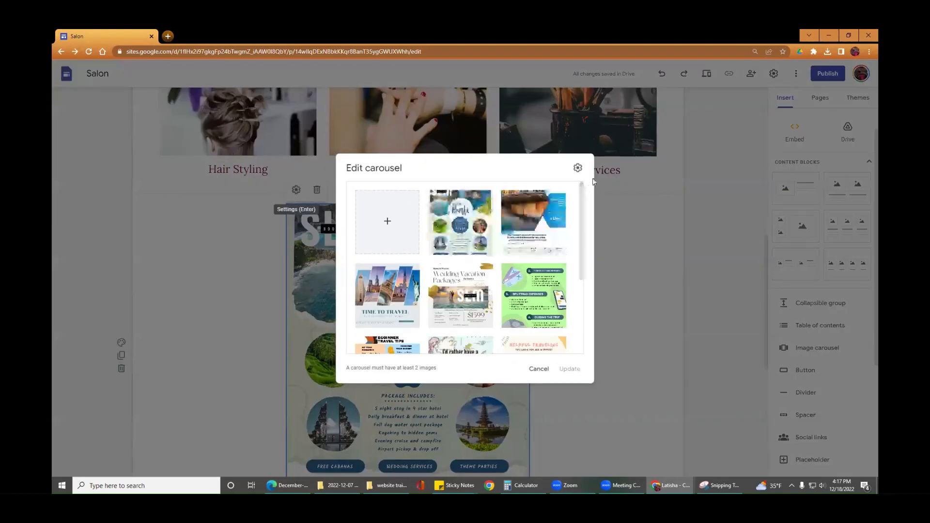
pyautogui.click(578, 167)
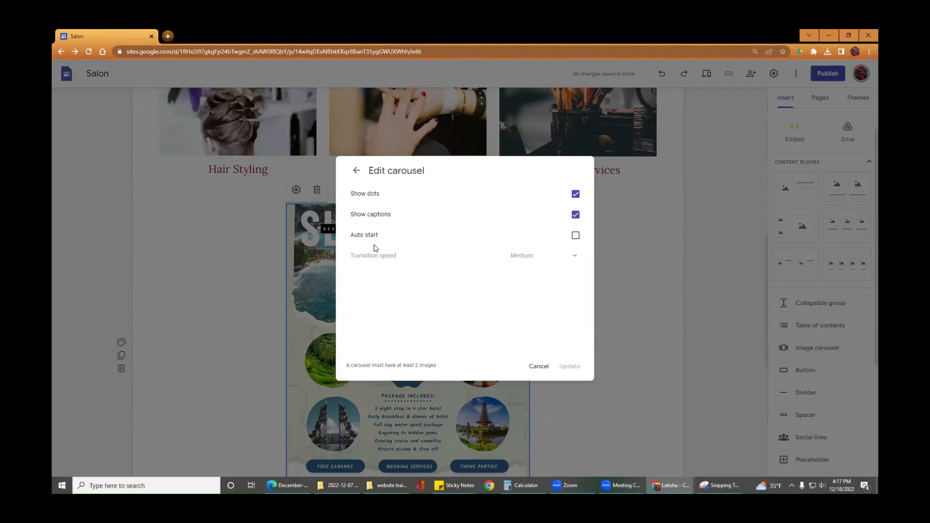
pyautogui.click(573, 238)
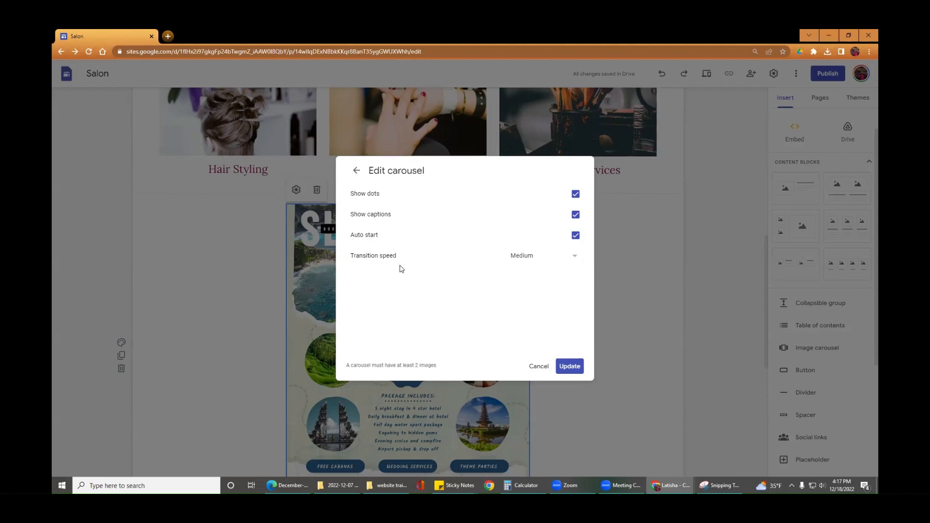
pyautogui.click(575, 263)
pyautogui.click(574, 263)
pyautogui.click(575, 216)
pyautogui.click(569, 366)
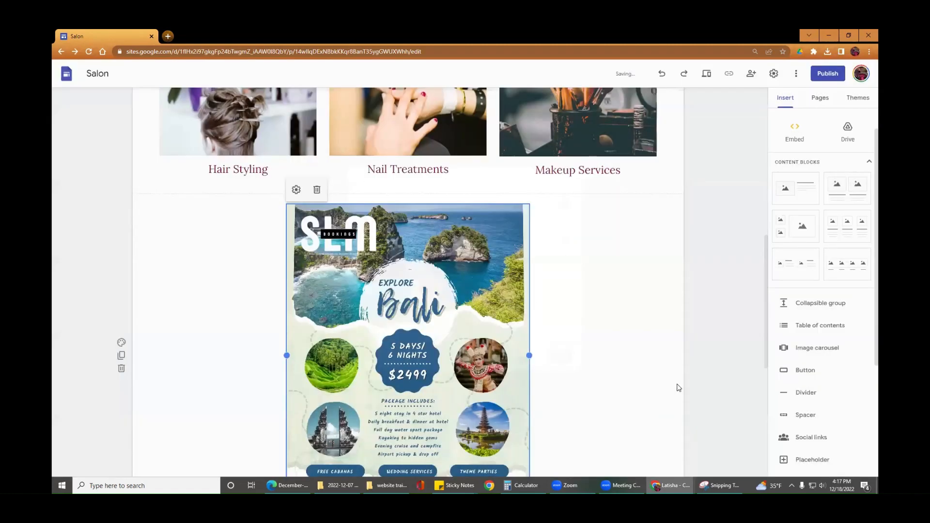
# Step: Preview the carousel's automatic transitions in the large-screen view, advance one image manually, and return to the home page editor
pyautogui.click(707, 74)
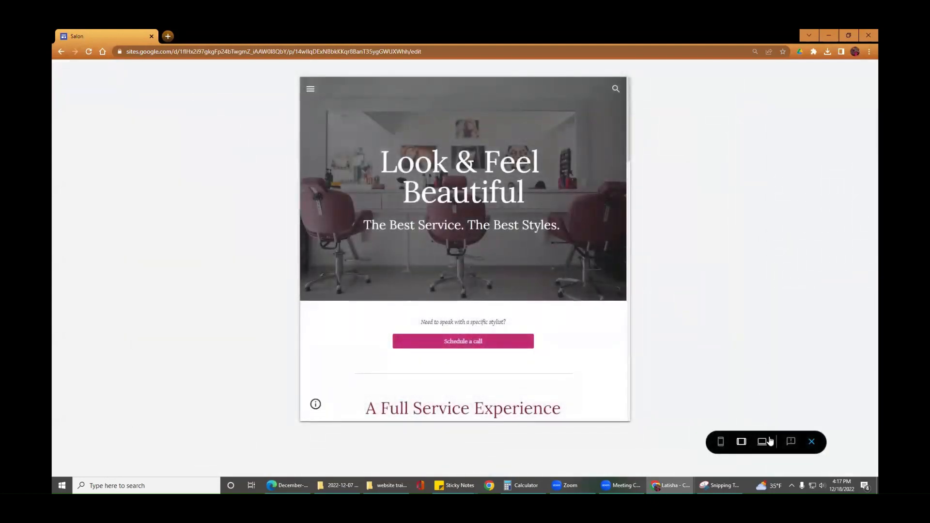
pyautogui.click(761, 441)
pyautogui.scroll(-10, 640, 281)
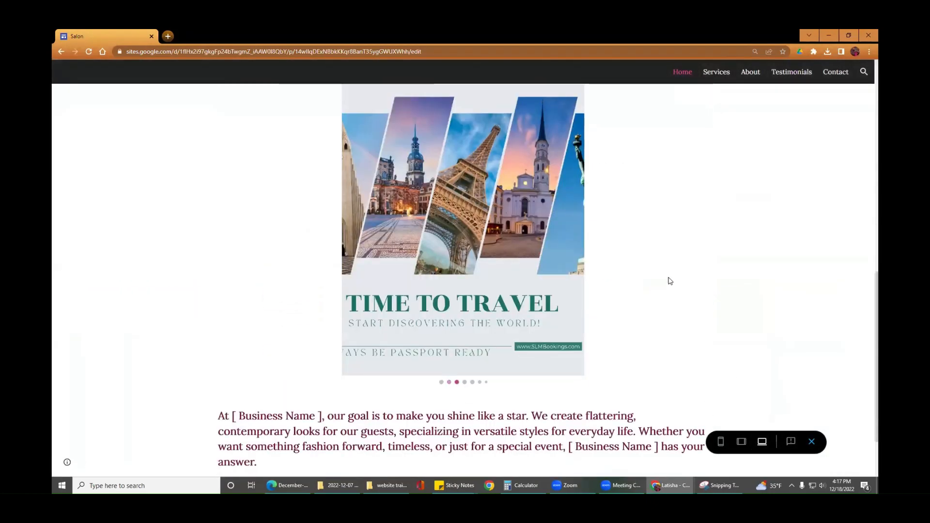
pyautogui.scroll(1, 671, 279)
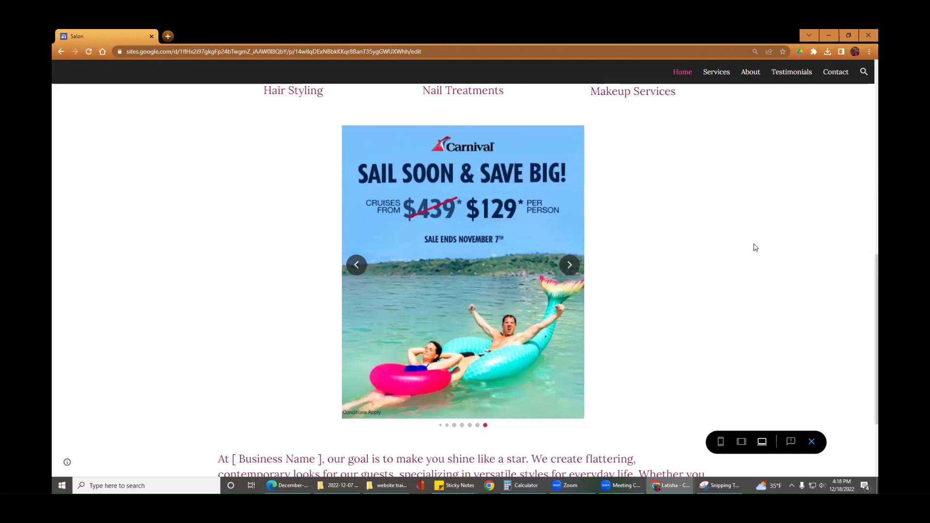
pyautogui.click(569, 265)
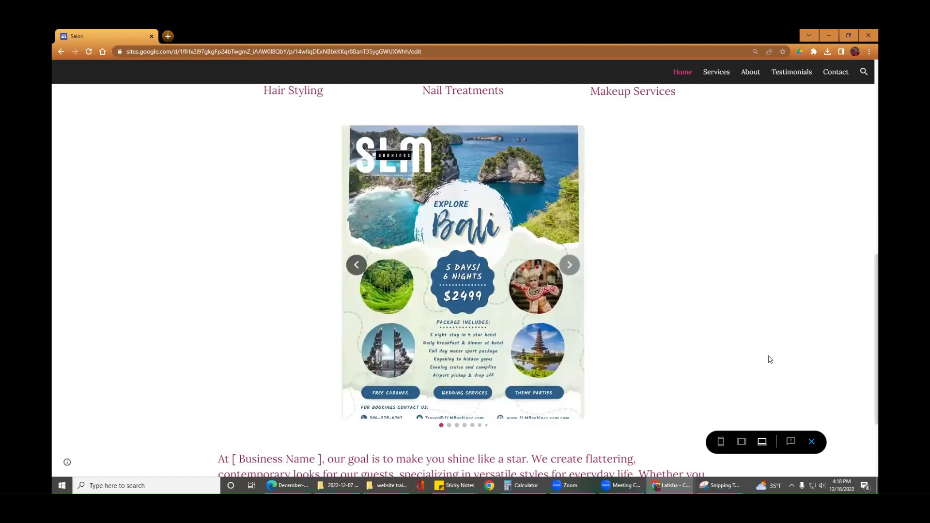
pyautogui.click(811, 441)
pyautogui.scroll(-9, 420, 258)
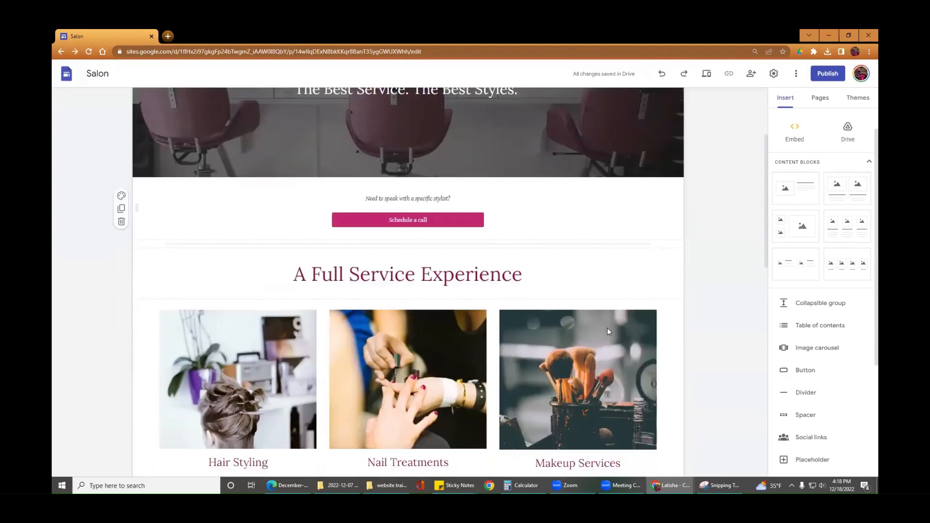
# Step: Examine the image replacement options for the Hair Styling picture and the text options for its caption
pyautogui.scroll(4, 324, 299)
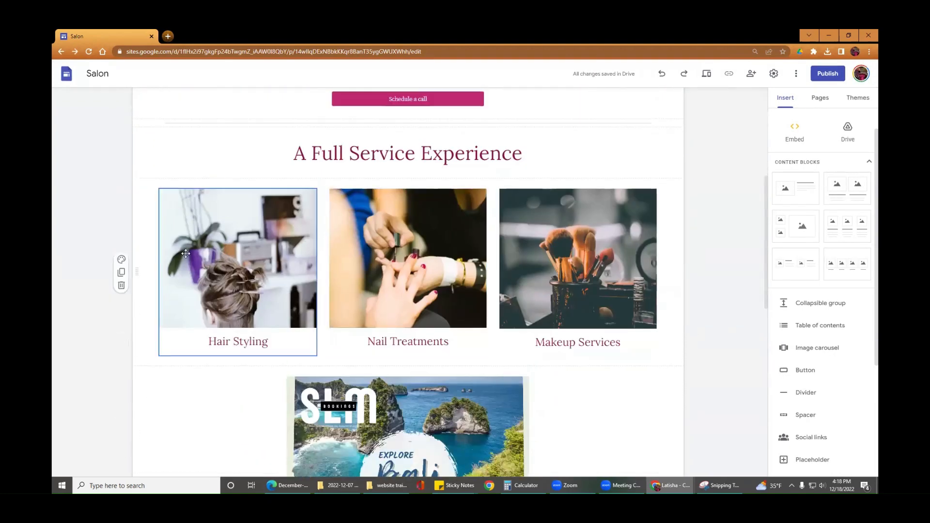
pyautogui.click(228, 248)
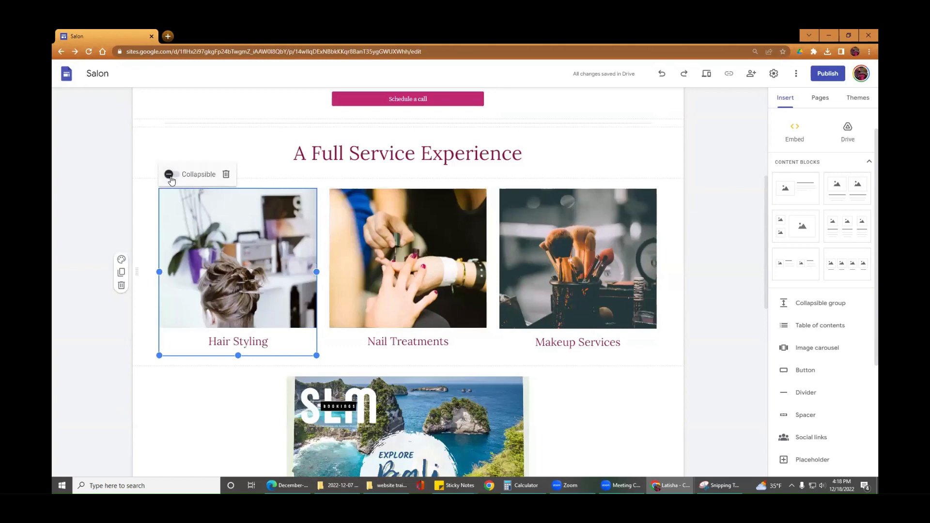
pyautogui.rightClick(215, 256)
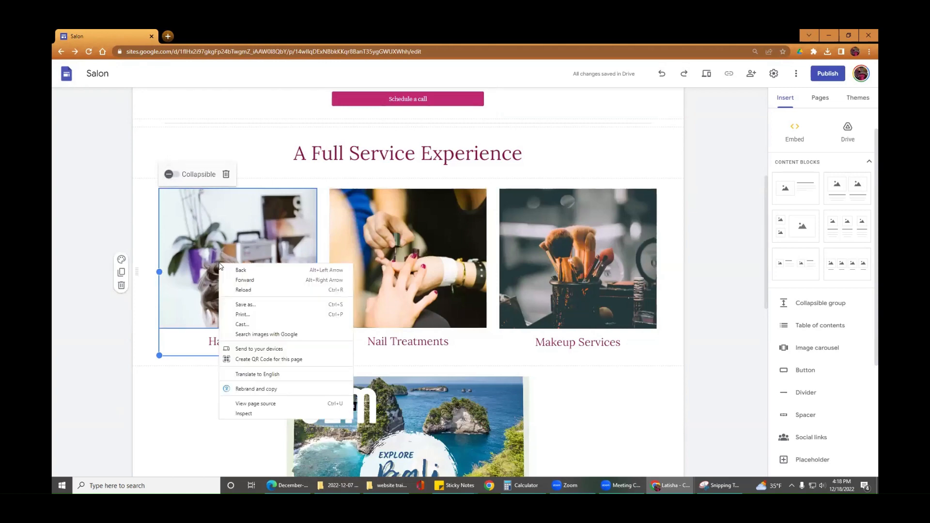
pyautogui.click(218, 241)
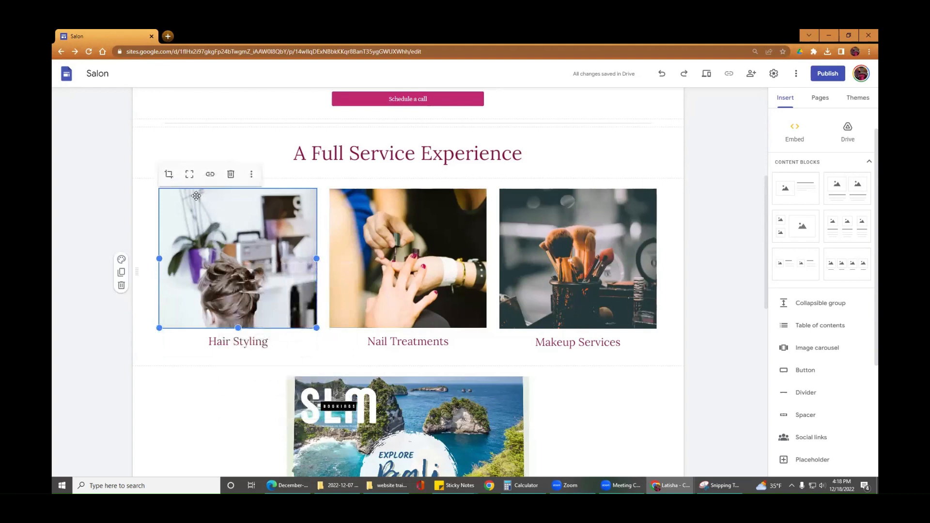
pyautogui.click(250, 177)
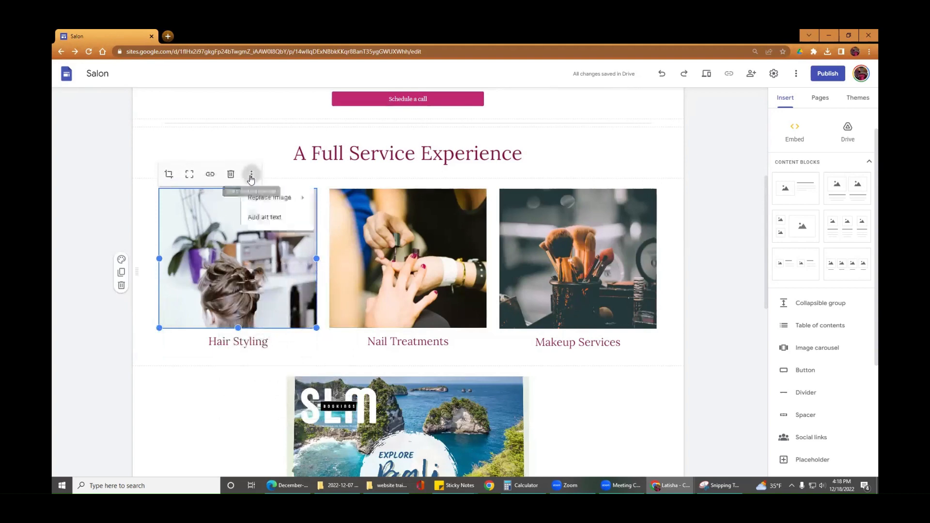
pyautogui.moveTo(274, 207)
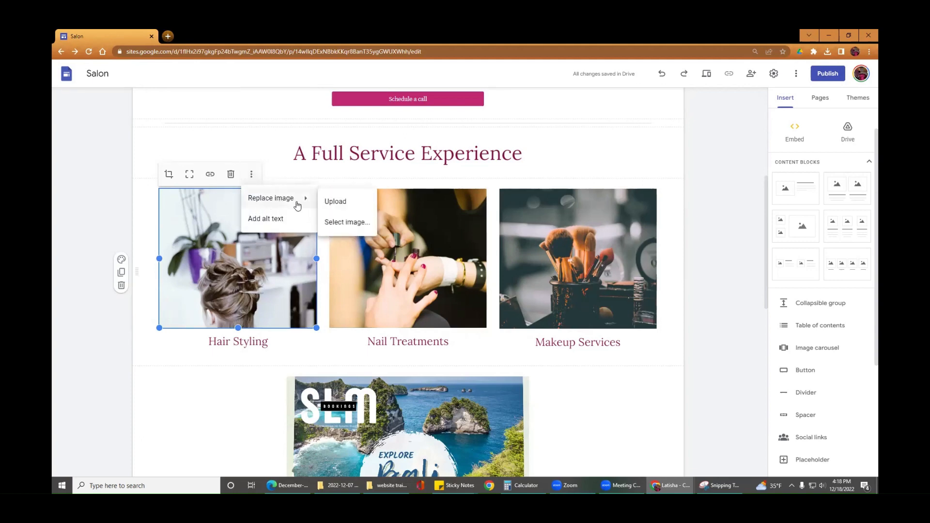
pyautogui.click(262, 343)
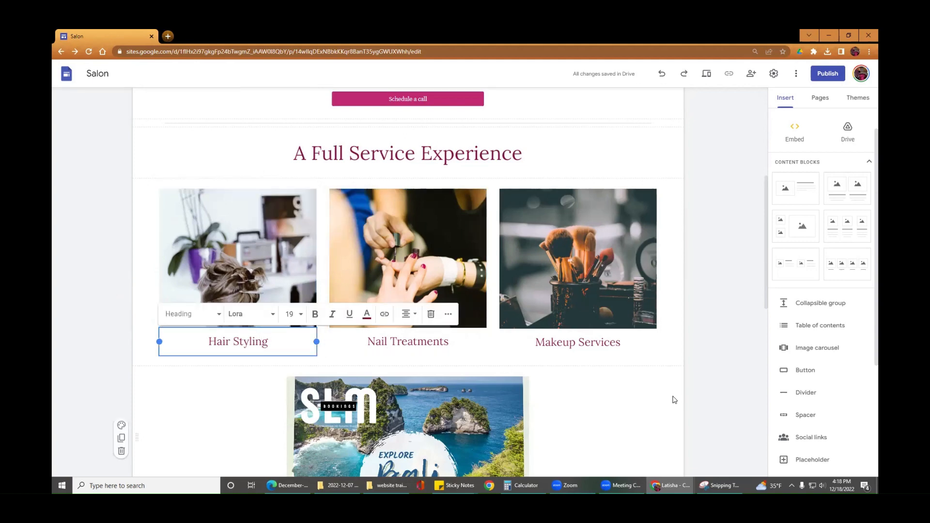
# Step: Rename the Services page as Vacations in the page properties
pyautogui.scroll(3, 690, 339)
pyautogui.scroll(3, 691, 340)
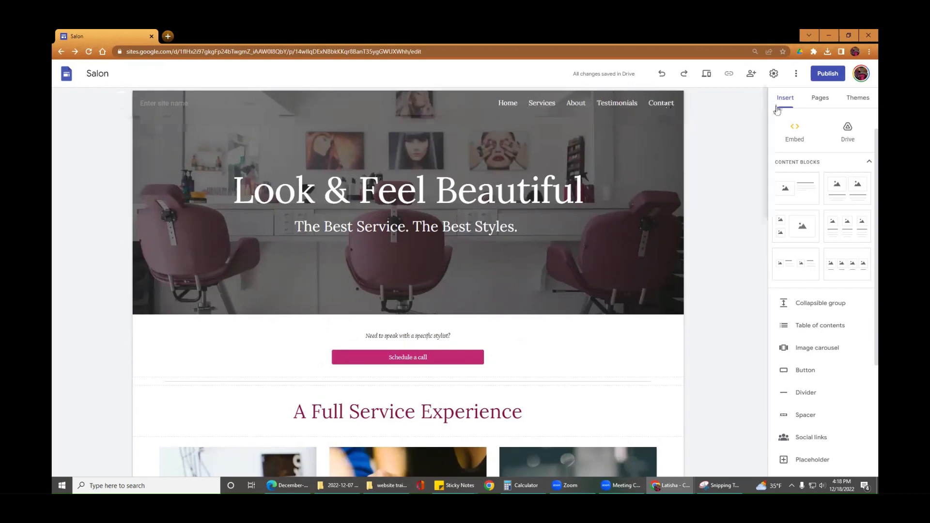
pyautogui.click(819, 104)
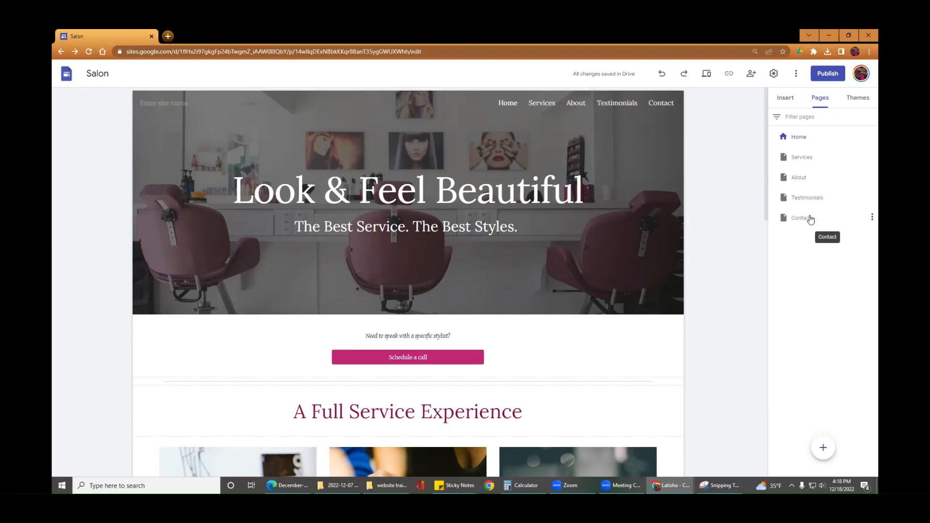
pyautogui.click(803, 158)
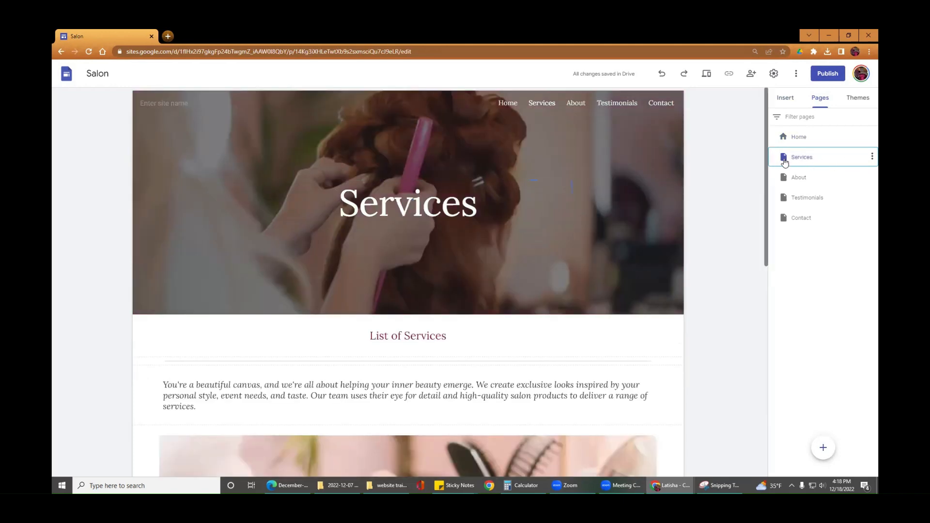
pyautogui.click(872, 158)
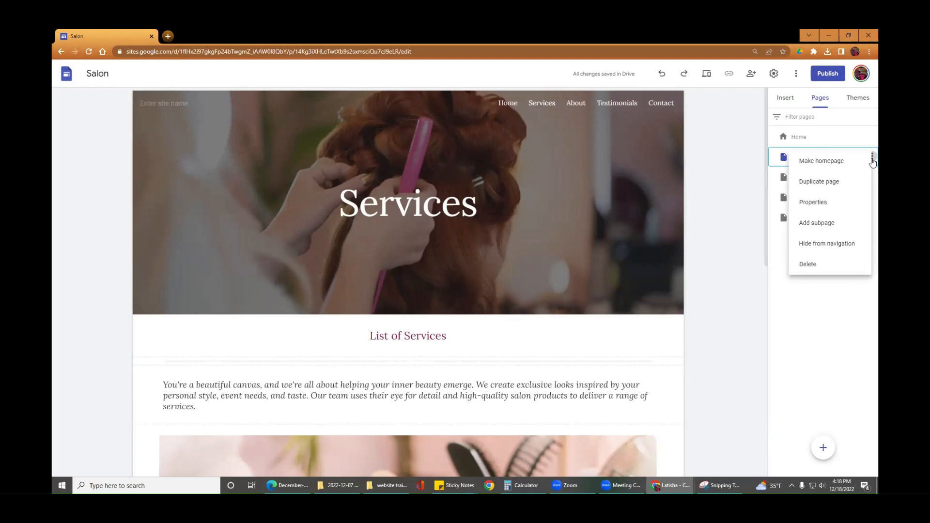
pyautogui.click(848, 202)
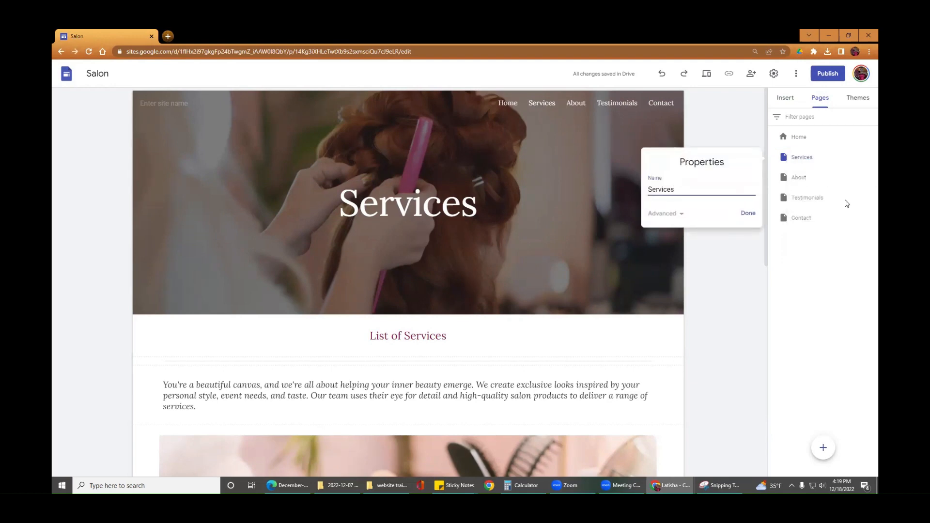
pyautogui.moveTo(687, 188); pyautogui.dragTo(626, 193)
pyautogui.write('Vacations')
pyautogui.click(748, 214)
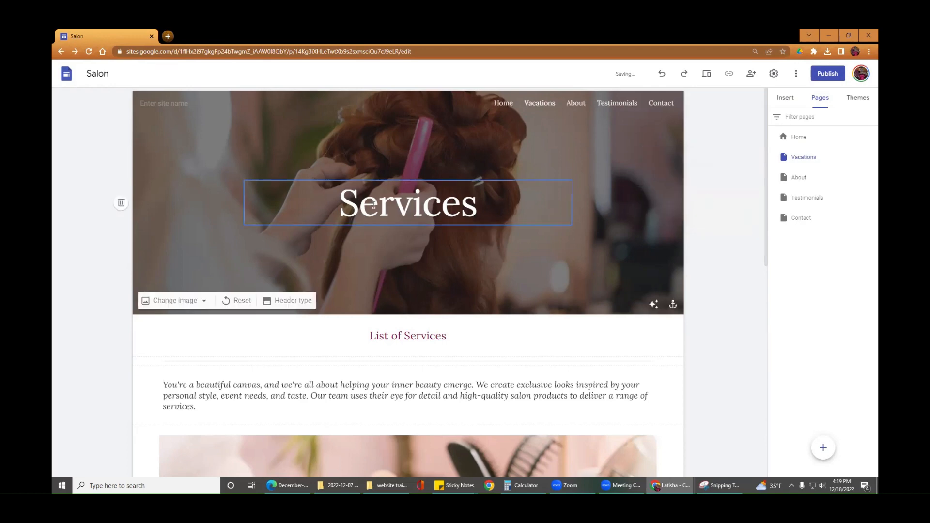
# Step: Replace the header title on the Vacations page with the text Vacations
pyautogui.click(443, 212)
pyautogui.doubleClick(442, 212)
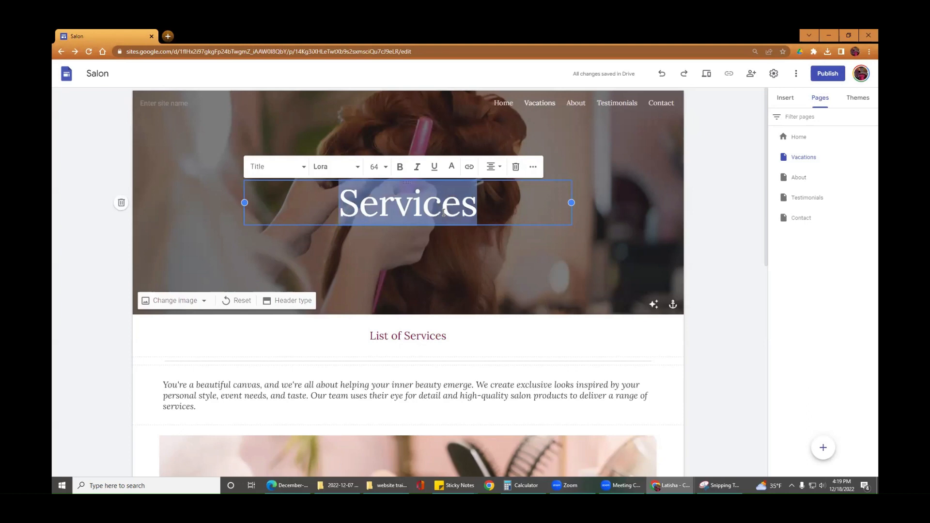
pyautogui.write('Vacation')
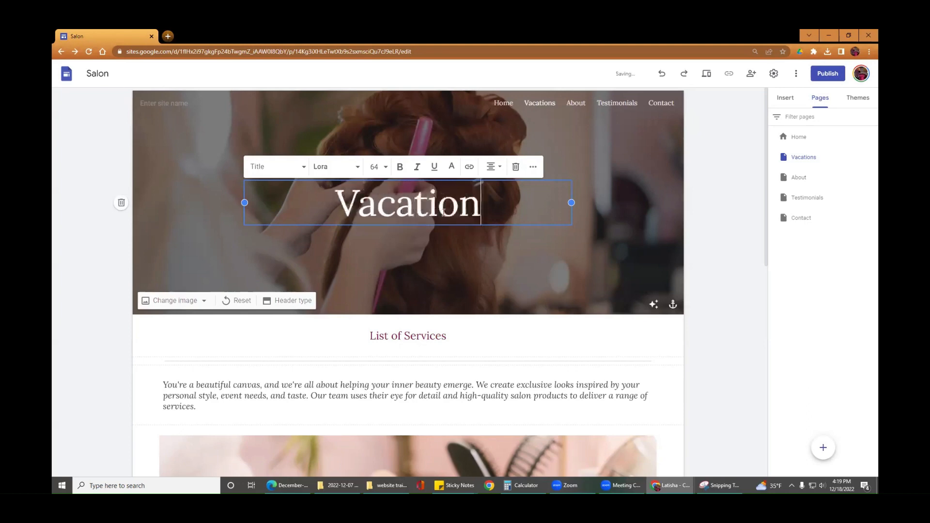
pyautogui.write('s')
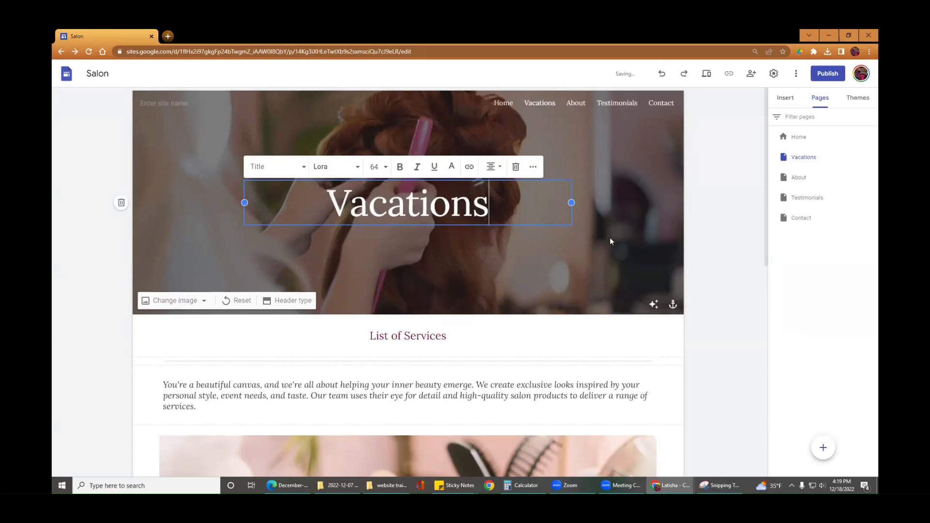
pyautogui.click(712, 268)
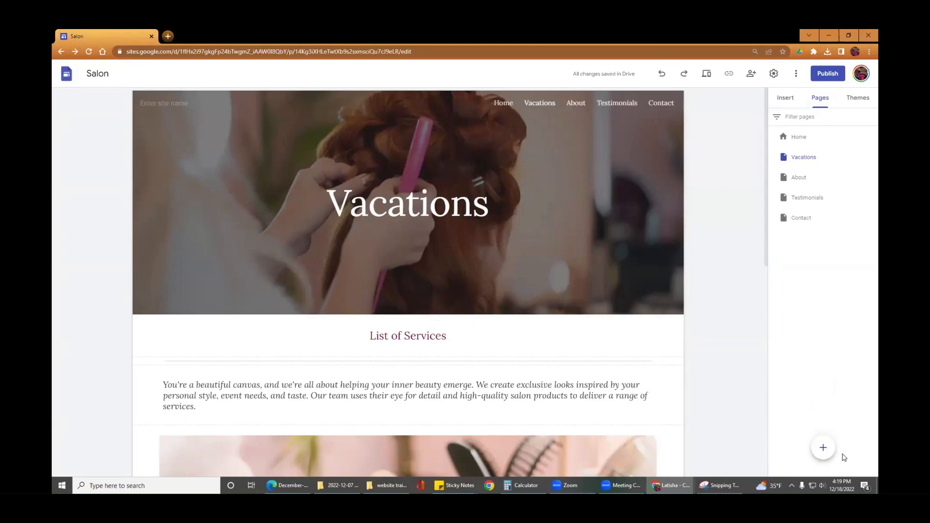
# Step: Look over the page options available for the Vacations page, including adding a subpage
pyautogui.moveTo(824, 449)
pyautogui.click(872, 158)
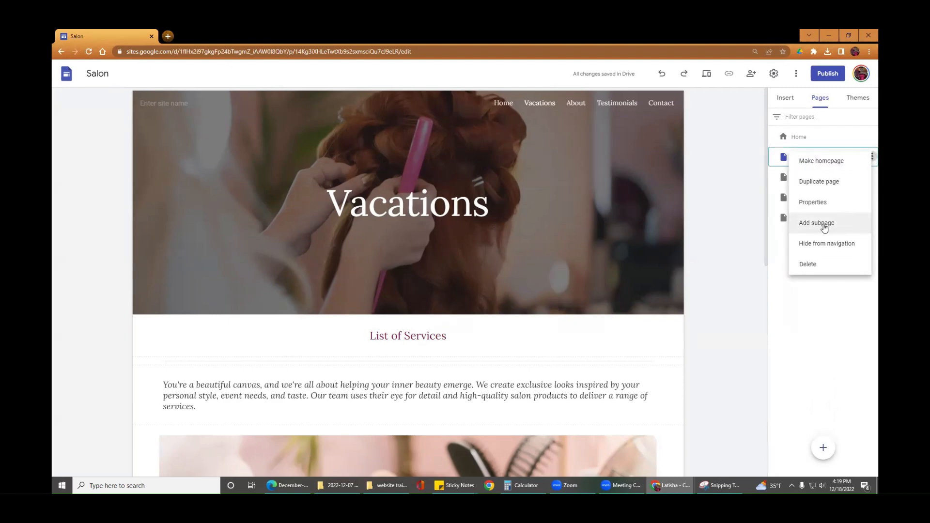
pyautogui.click(836, 322)
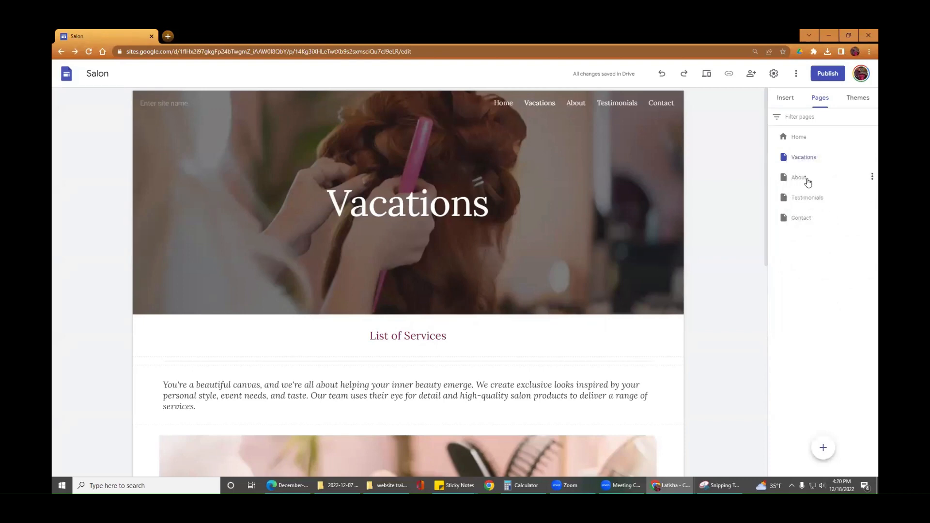
# Step: Nest the About page under Contact, and move it back to the top level between Testimonials and Contact
pyautogui.moveTo(807, 181); pyautogui.dragTo(806, 239)
pyautogui.moveTo(847, 181); pyautogui.dragTo(845, 220)
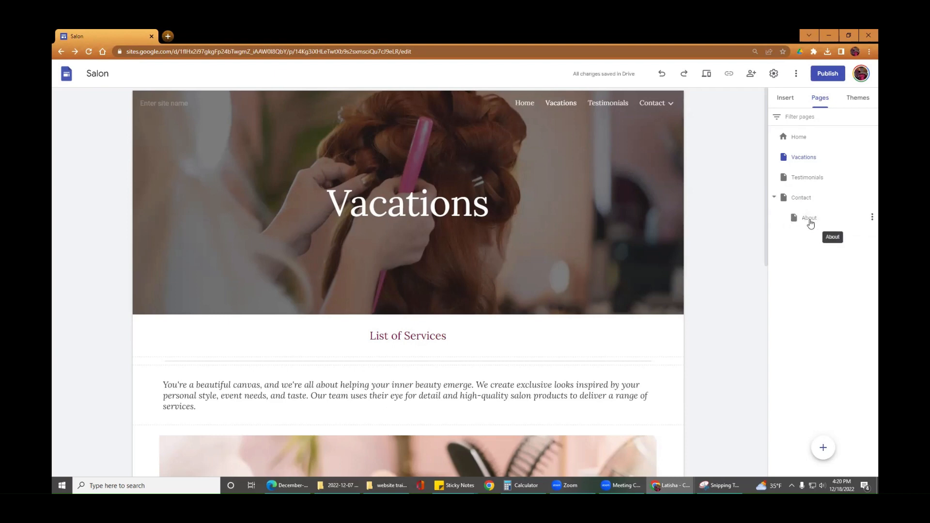
pyautogui.moveTo(810, 222); pyautogui.dragTo(773, 194)
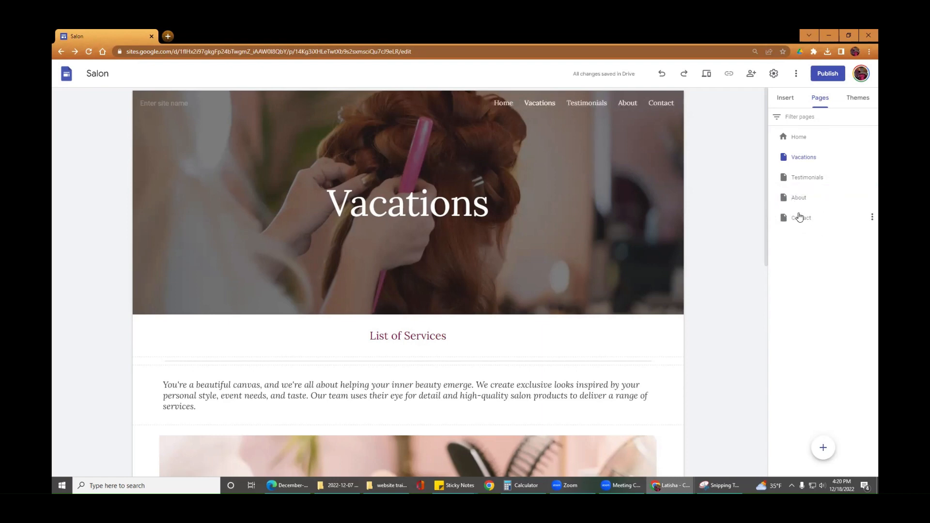
pyautogui.click(804, 216)
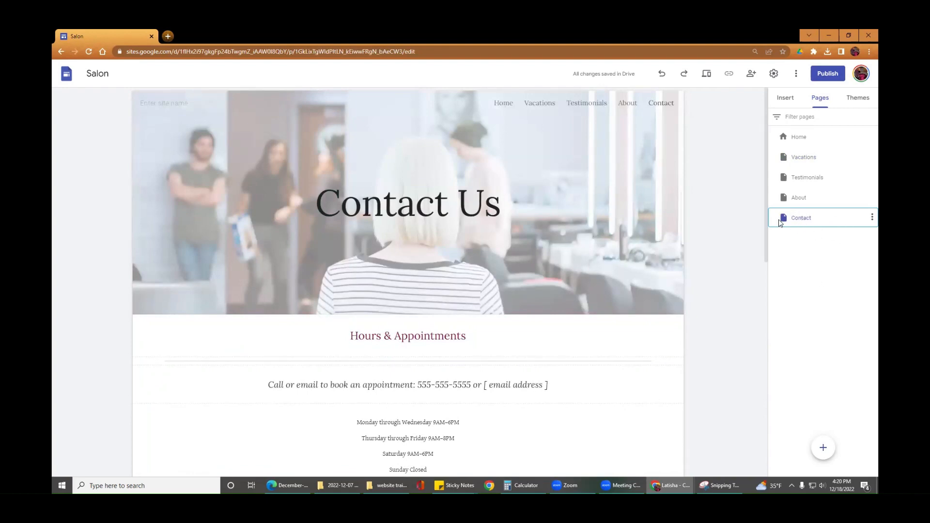
pyautogui.click(774, 204)
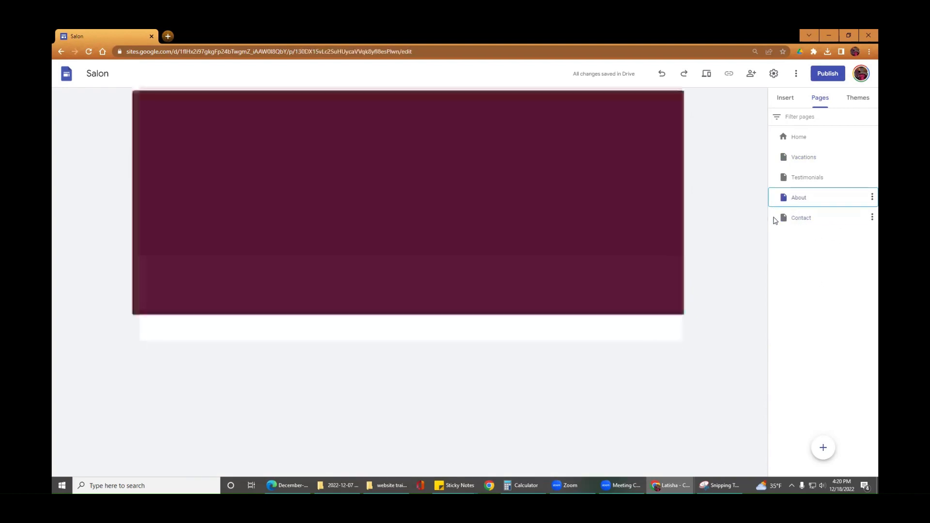
pyautogui.click(793, 217)
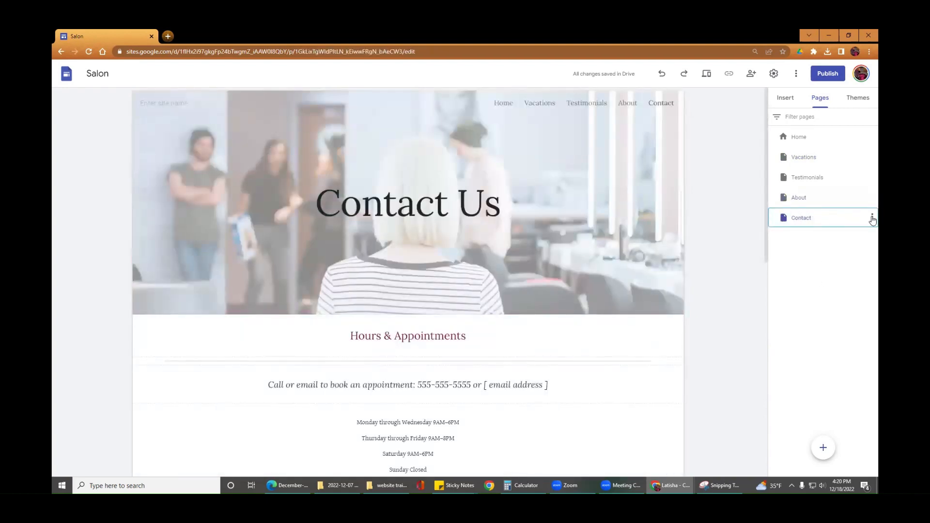
pyautogui.click(871, 217)
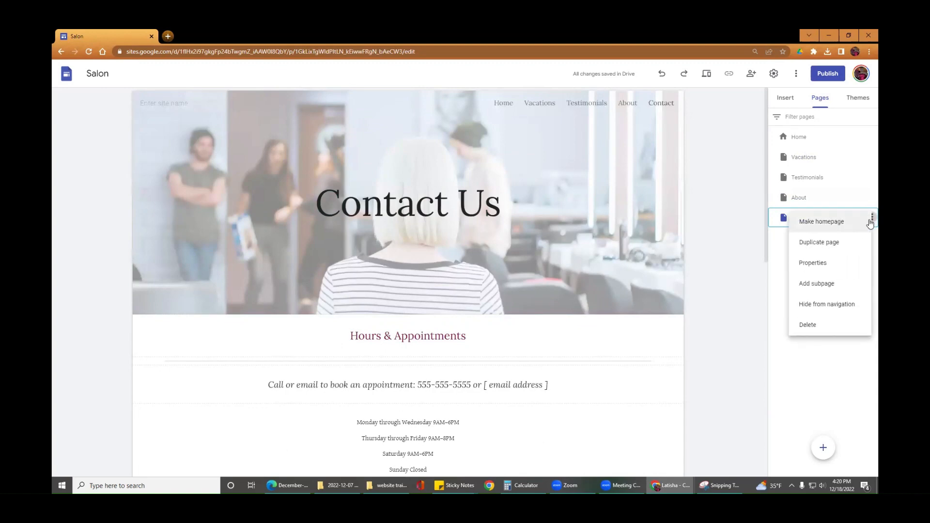
pyautogui.click(837, 286)
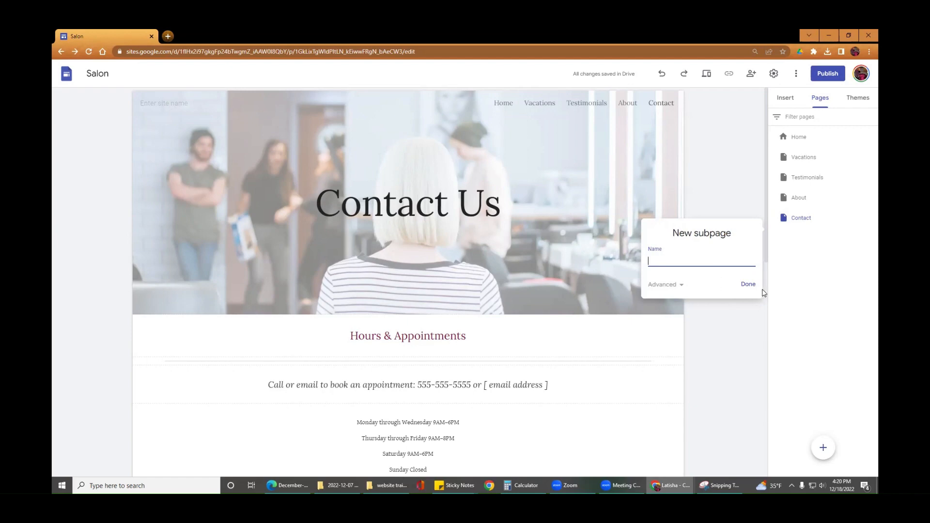
pyautogui.click(827, 287)
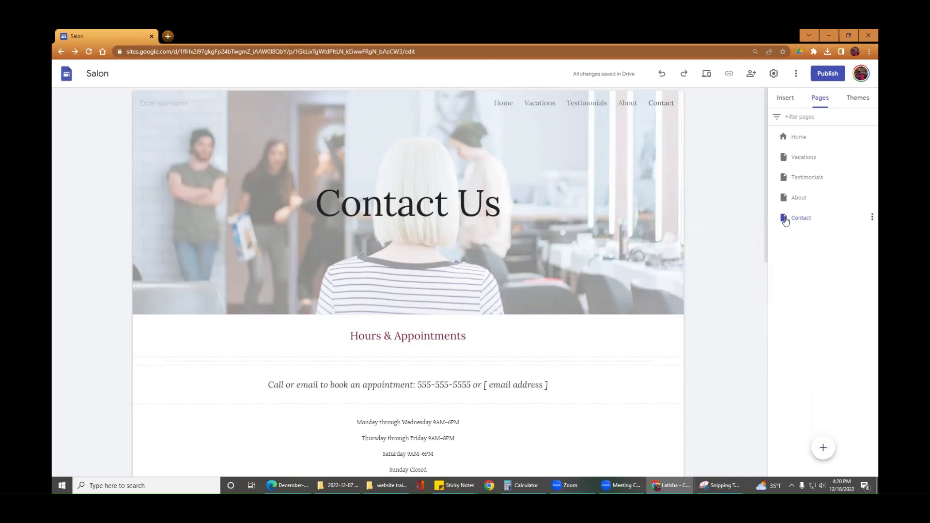
# Step: Nest the Contact page under About as a subpage and check the About dropdown in the site navigation
pyautogui.moveTo(849, 216); pyautogui.dragTo(866, 204)
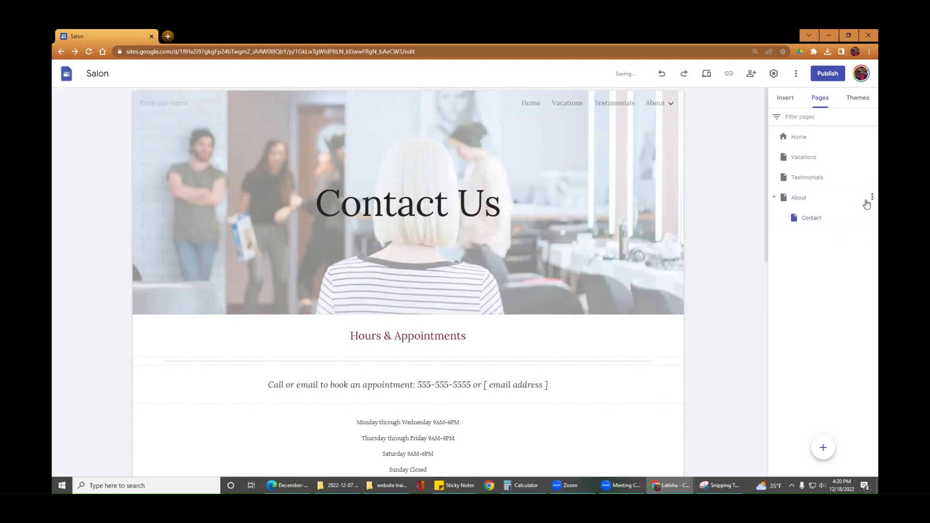
pyautogui.moveTo(671, 104)
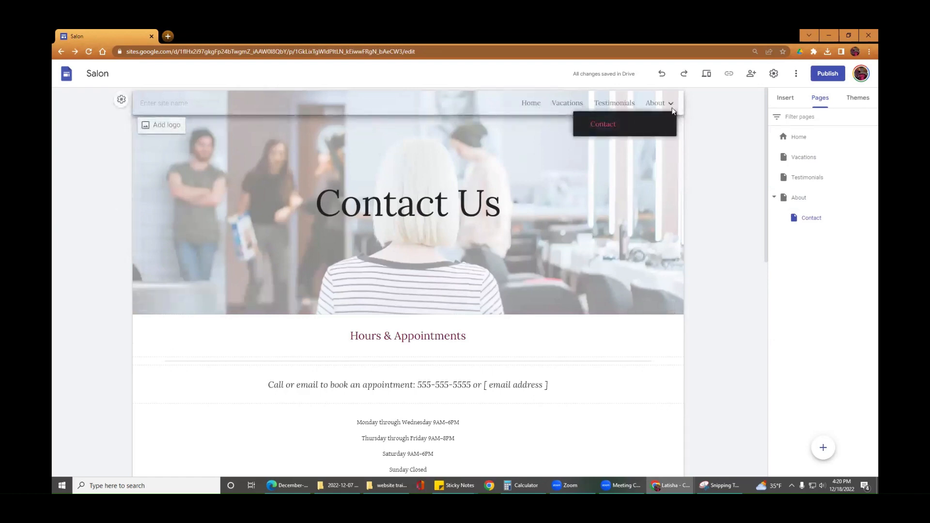
# Step: Apply the Vision theme to the site with the purple colour option
pyautogui.click(861, 101)
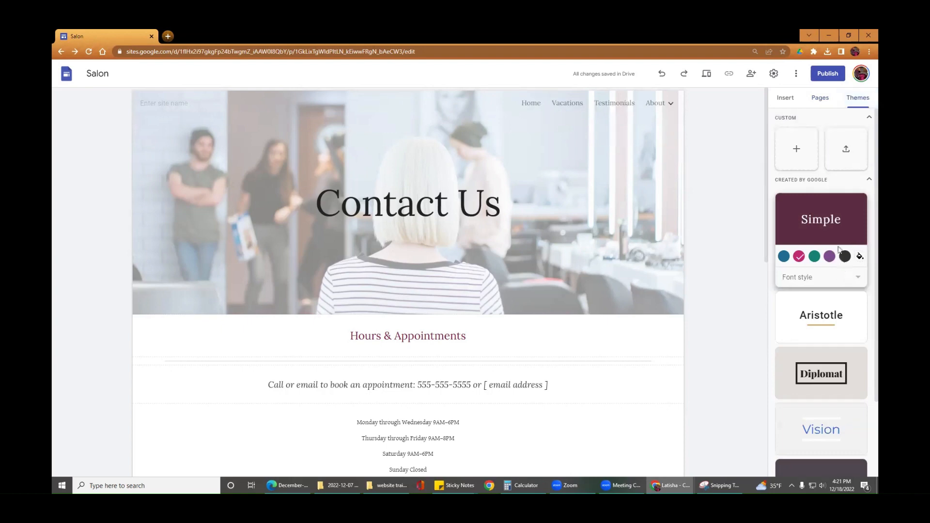
pyautogui.scroll(-1, 833, 219)
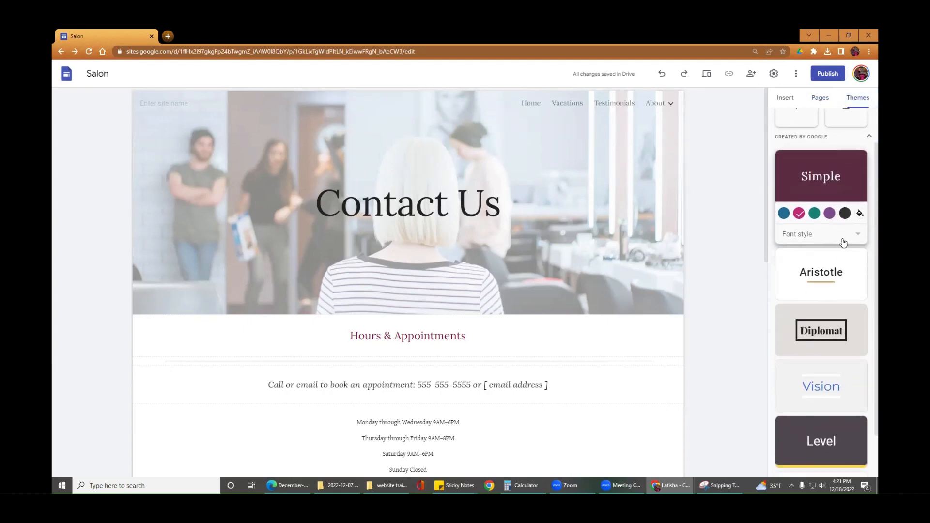
pyautogui.scroll(-1, 843, 243)
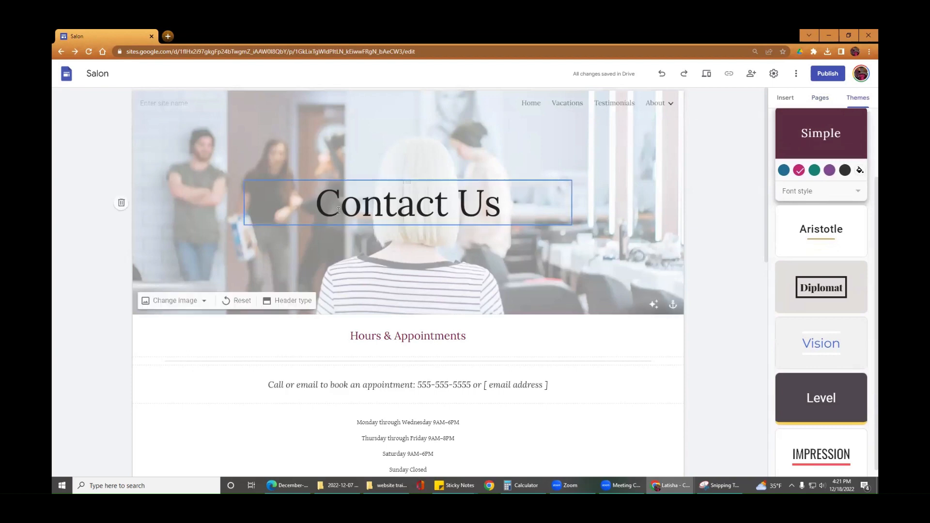
pyautogui.scroll(-1, 834, 292)
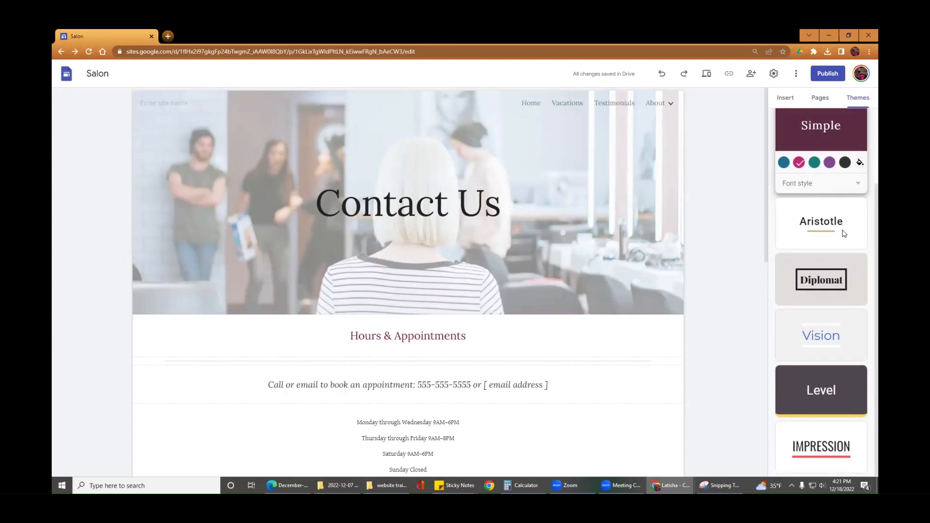
pyautogui.click(830, 338)
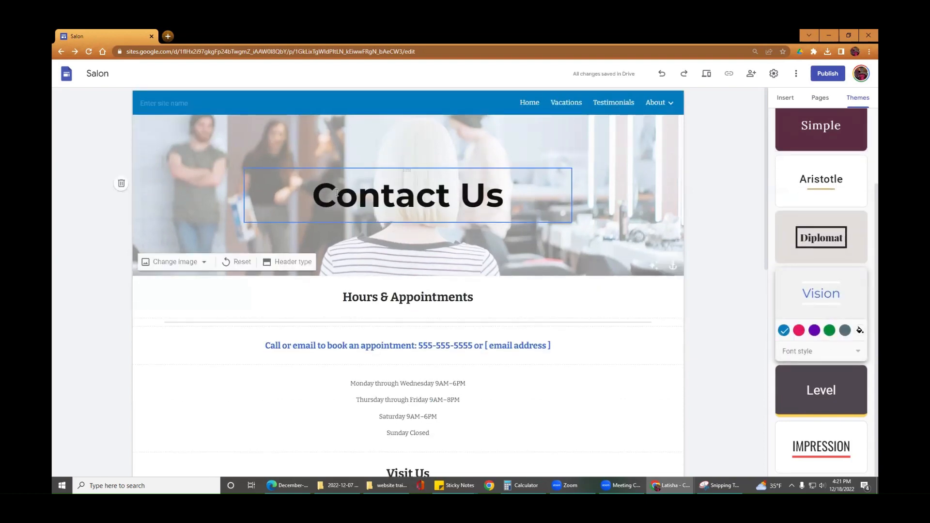
pyautogui.click(813, 332)
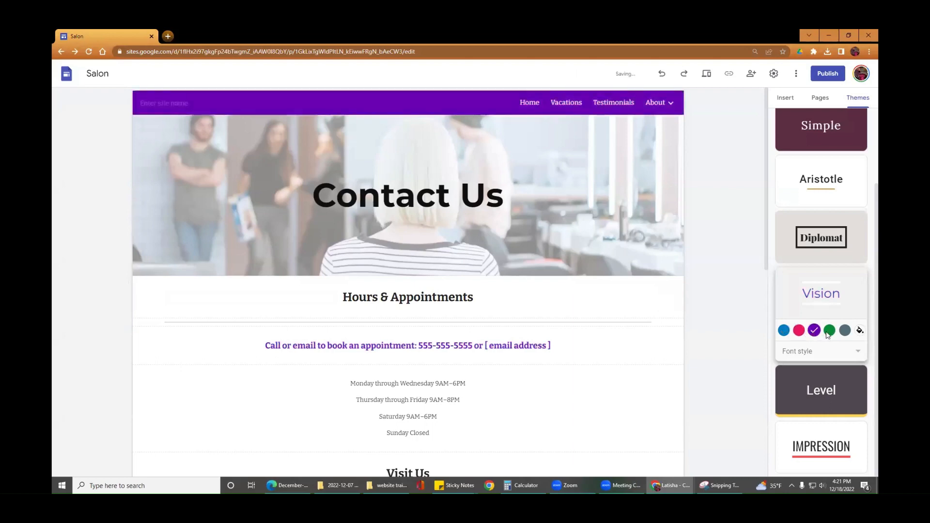
# Step: Try the green colour option of the Vision theme, and set the theme colour to blue
pyautogui.click(830, 332)
pyautogui.click(783, 331)
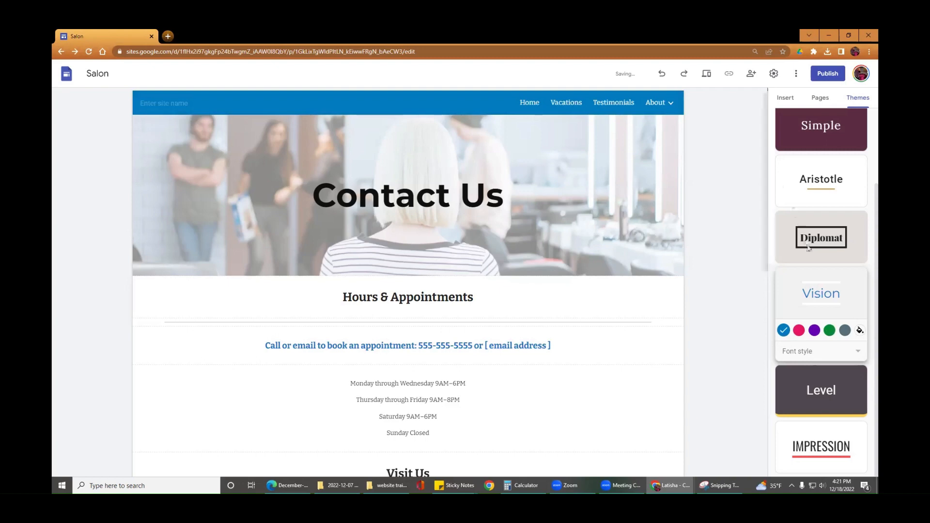
pyautogui.scroll(2, 809, 247)
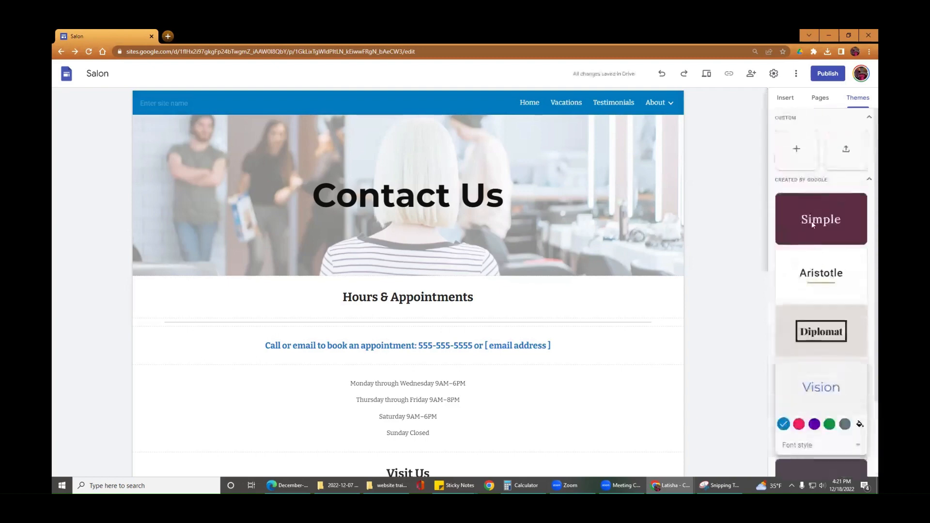
# Step: Add a menu section named Weddings and move it to the top level between Testimonials and About
pyautogui.click(822, 104)
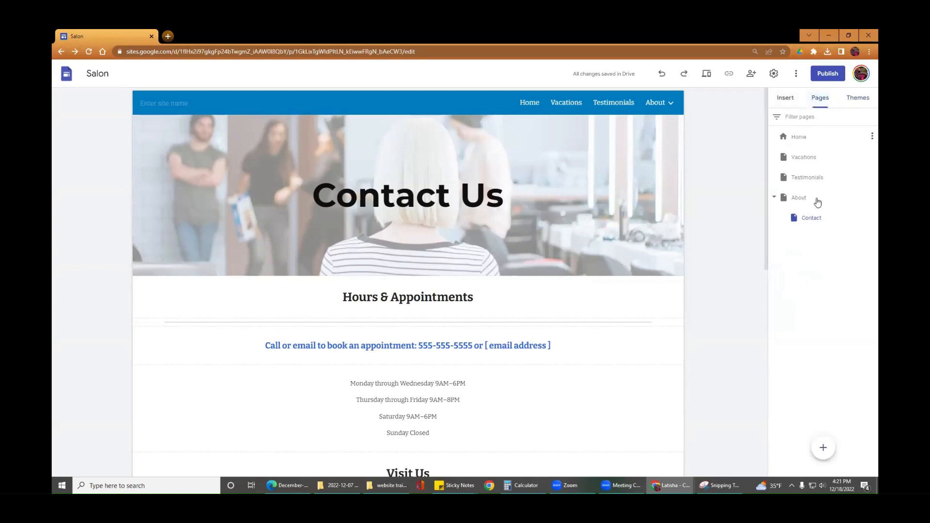
pyautogui.click(822, 451)
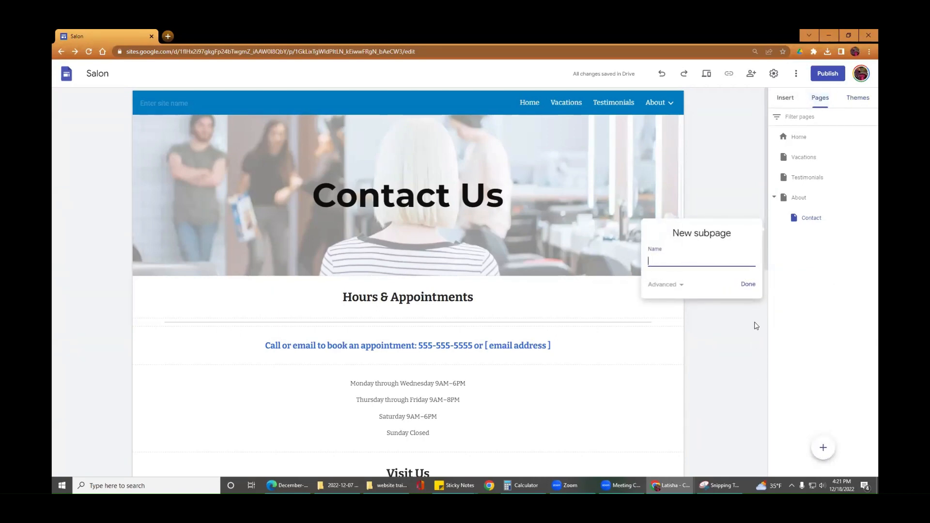
pyautogui.click(823, 389)
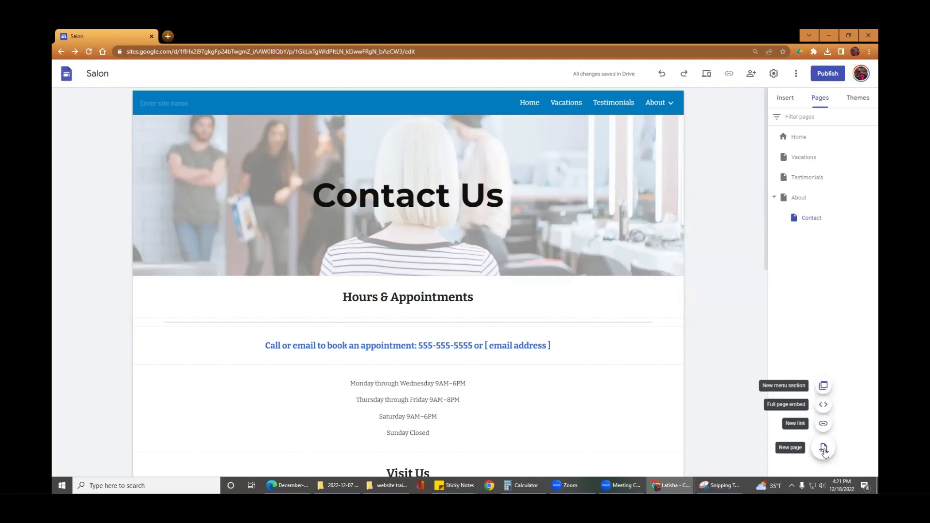
pyautogui.moveTo(818, 451)
pyautogui.click(823, 386)
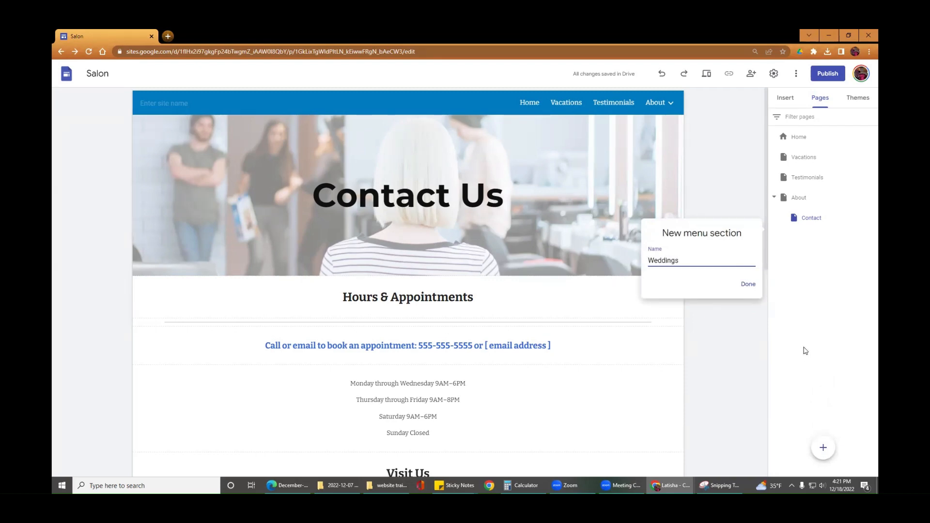
pyautogui.click(748, 284)
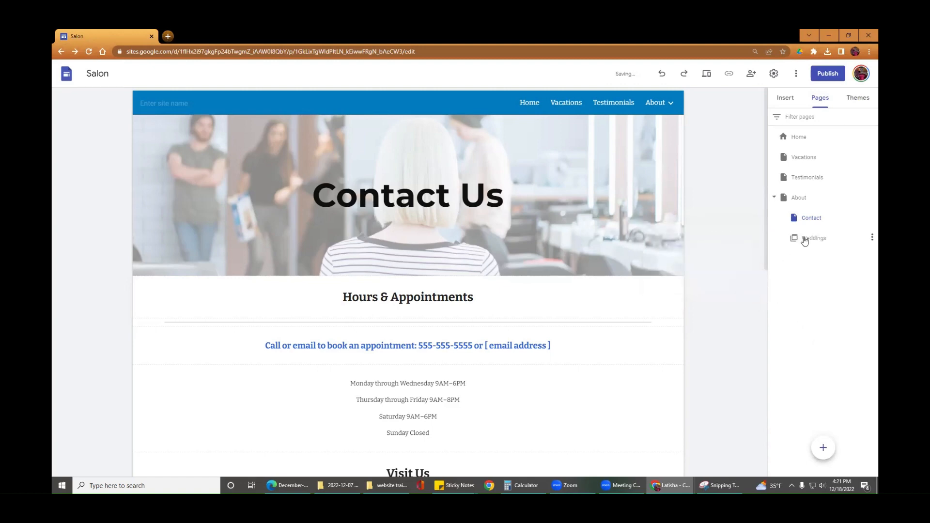
pyautogui.moveTo(785, 240); pyautogui.dragTo(776, 192)
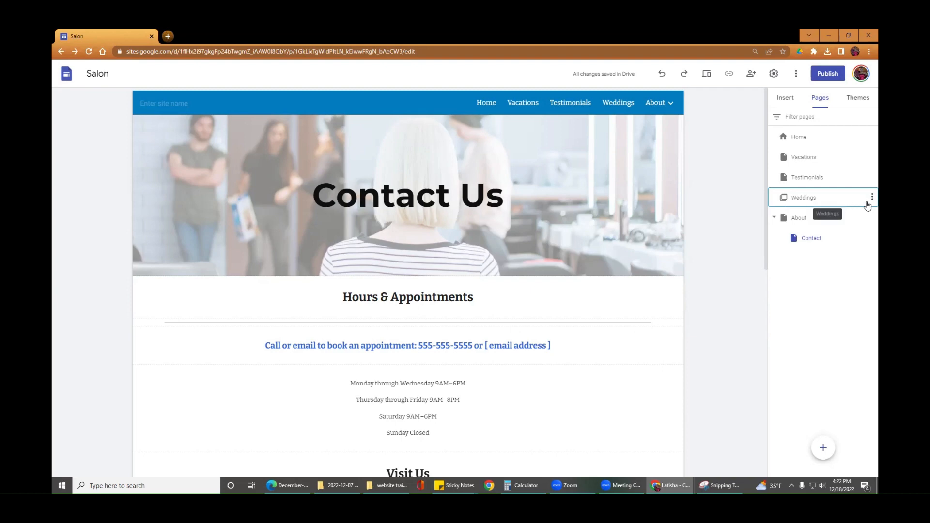
# Step: Compare how the Weddings menu section behaves against the Testimonials and About pages, and examine the section's available options
pyautogui.click(826, 177)
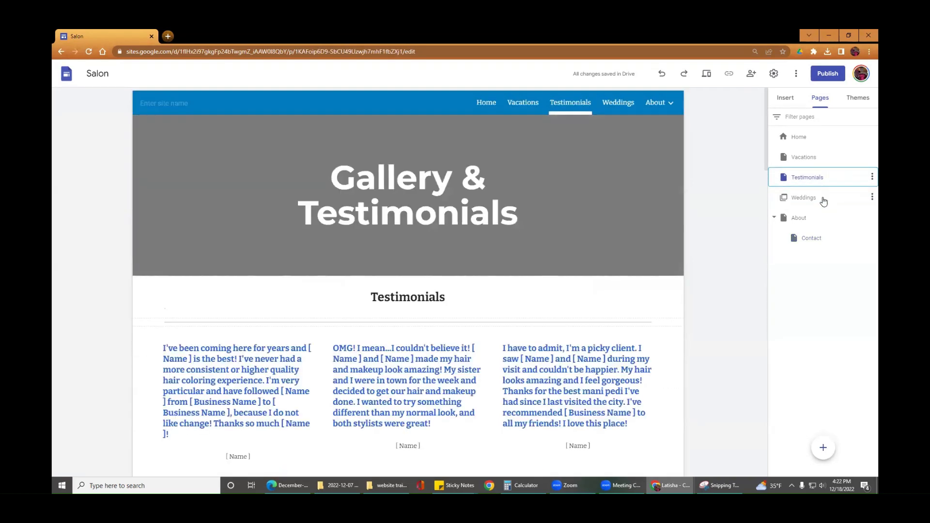
pyautogui.click(823, 198)
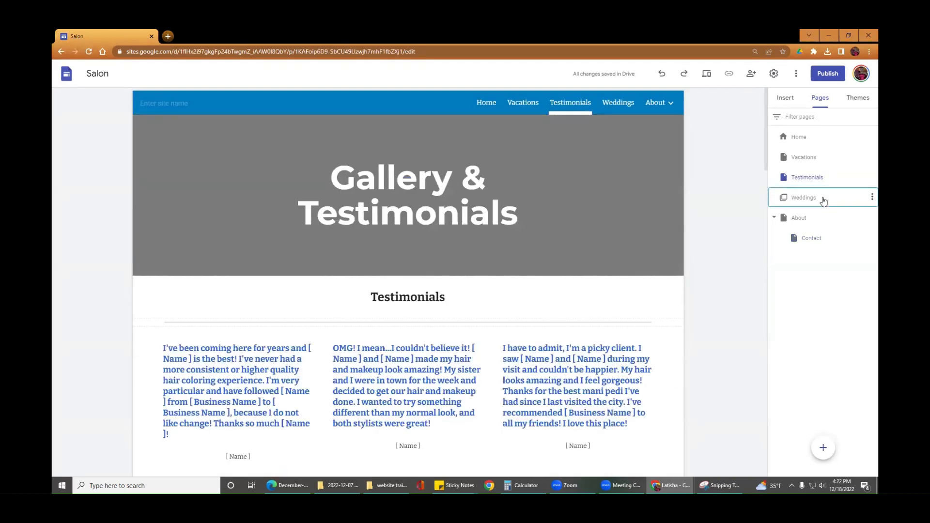
pyautogui.click(618, 103)
pyautogui.click(792, 200)
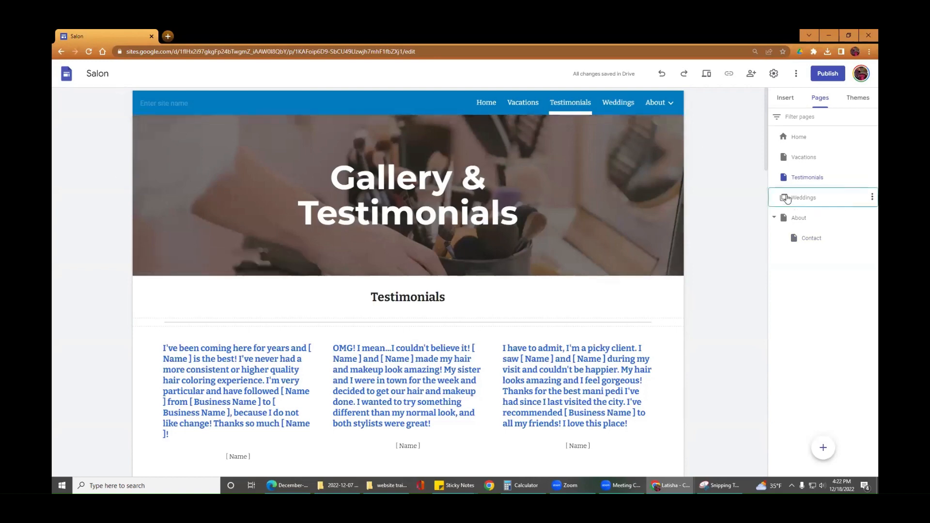
pyautogui.doubleClick(787, 198)
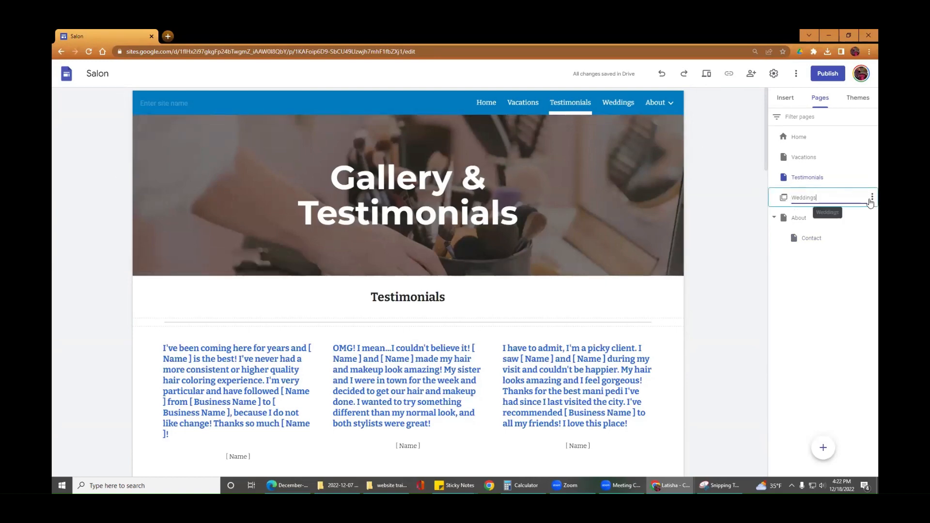
pyautogui.click(872, 198)
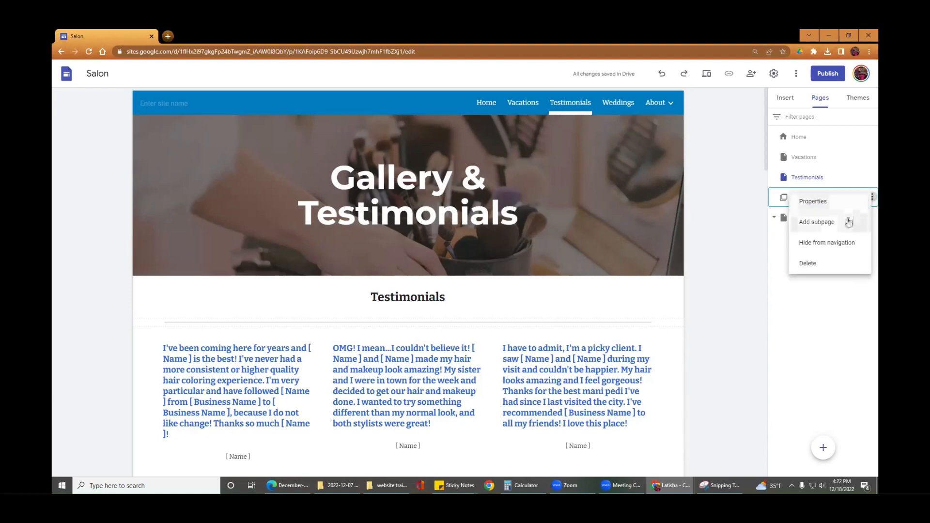
pyautogui.click(727, 214)
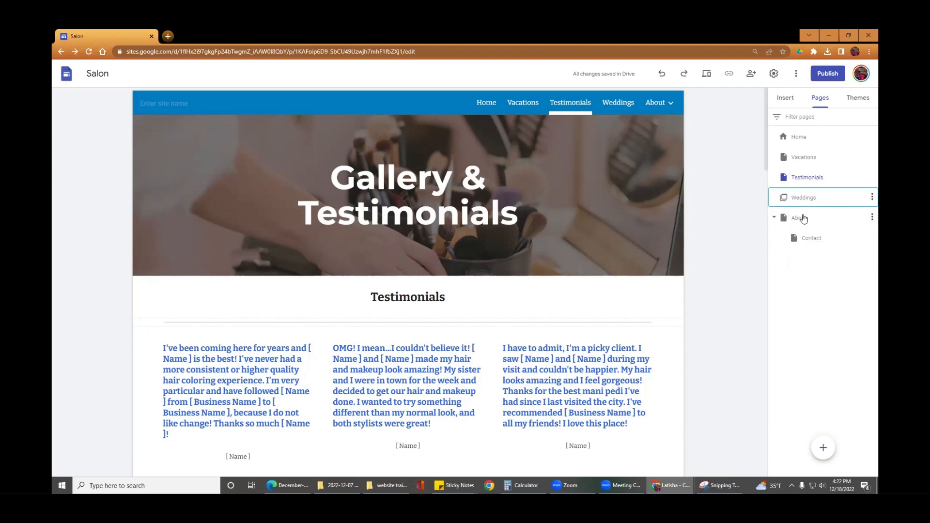
pyautogui.click(801, 217)
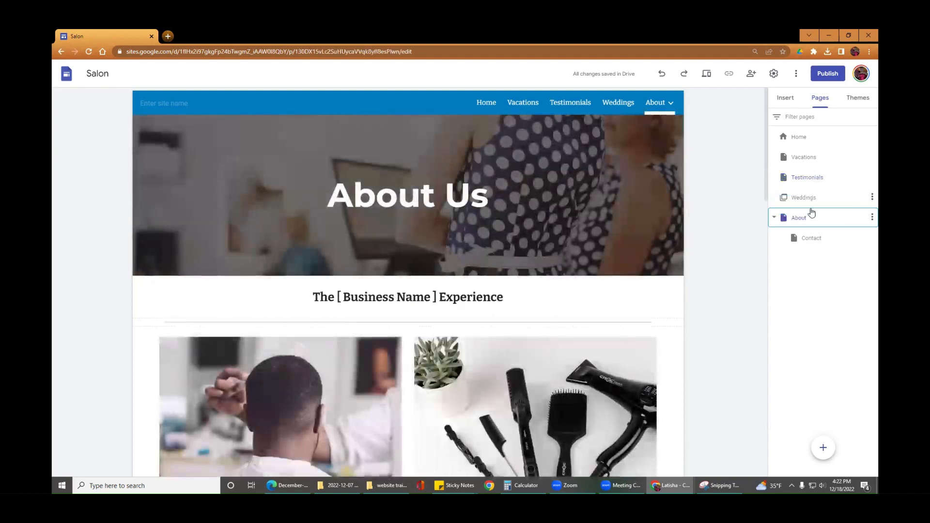
pyautogui.click(805, 200)
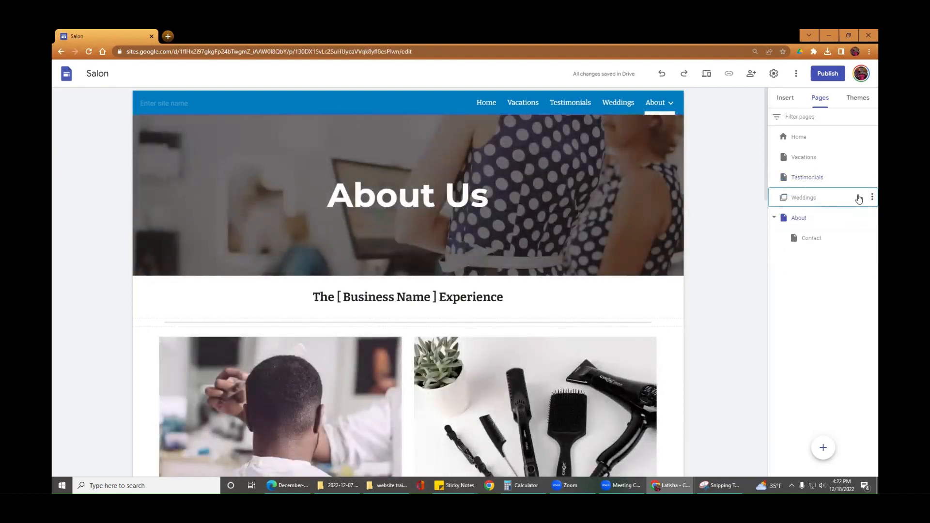
# Step: Add a new top-level page named Weddings
pyautogui.moveTo(820, 451)
pyautogui.click(823, 450)
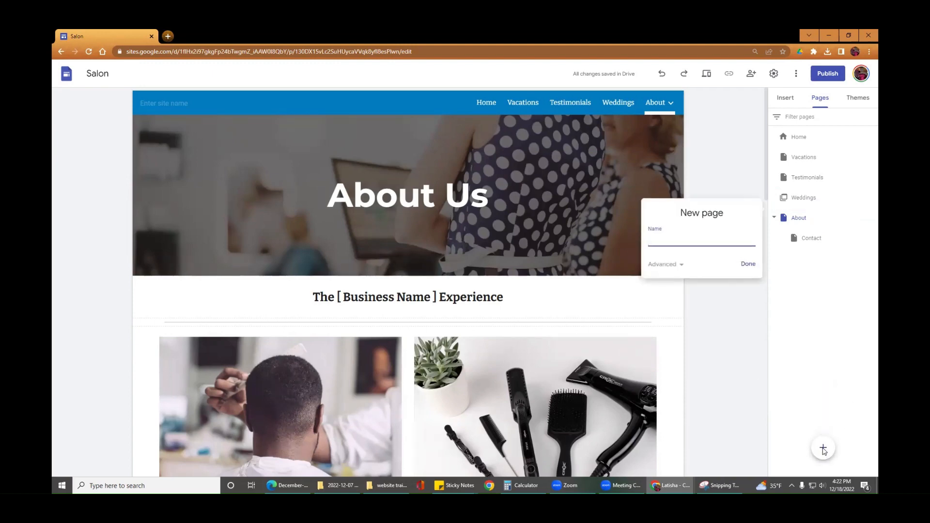
pyautogui.write('Weddings')
pyautogui.press('Return')
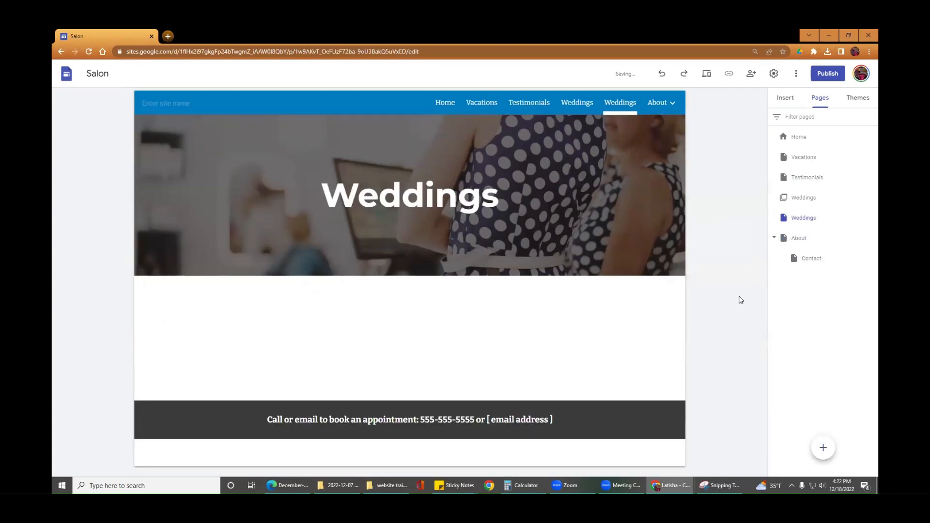
# Step: Delete the Weddings menu section, keeping the Weddings page
pyautogui.click(872, 197)
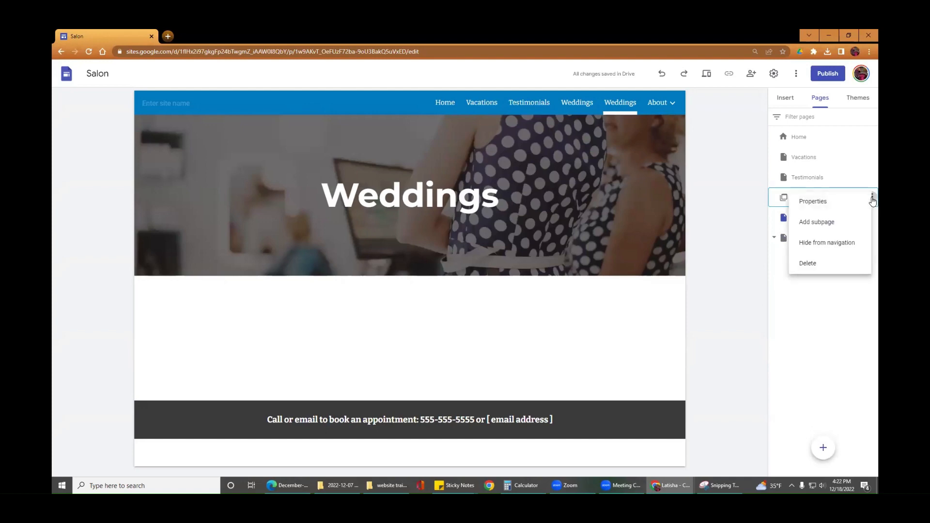
pyautogui.click(820, 264)
pyautogui.click(813, 201)
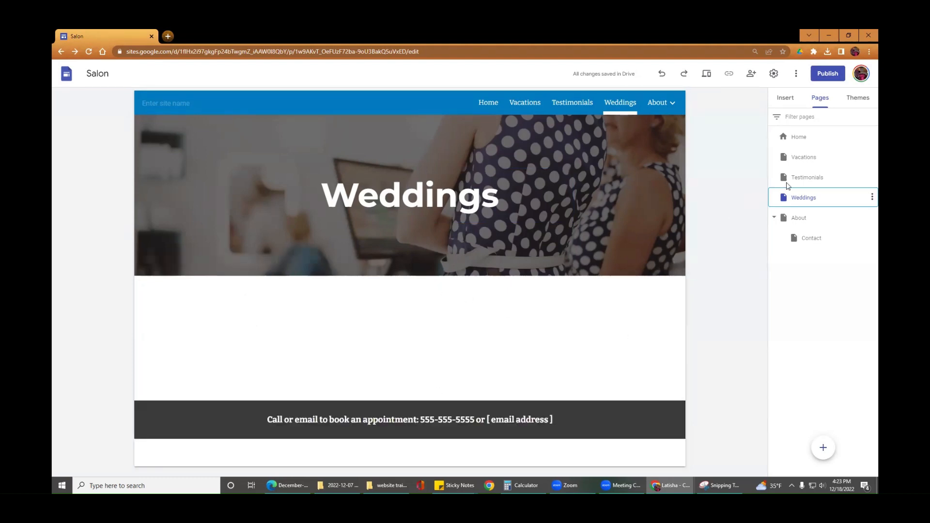
# Step: Duplicate the Vacations page under the name Sports Adventures
pyautogui.click(812, 162)
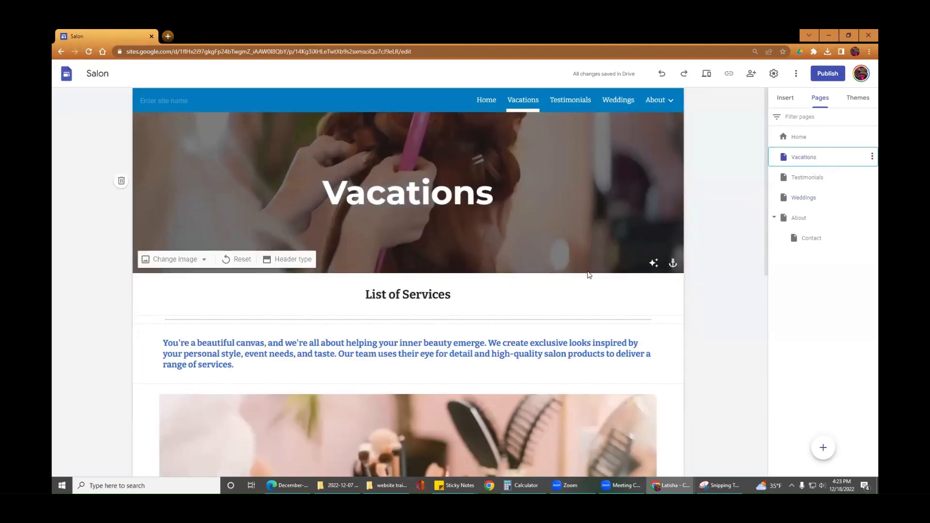
pyautogui.scroll(-10, 591, 284)
pyautogui.scroll(10, 591, 284)
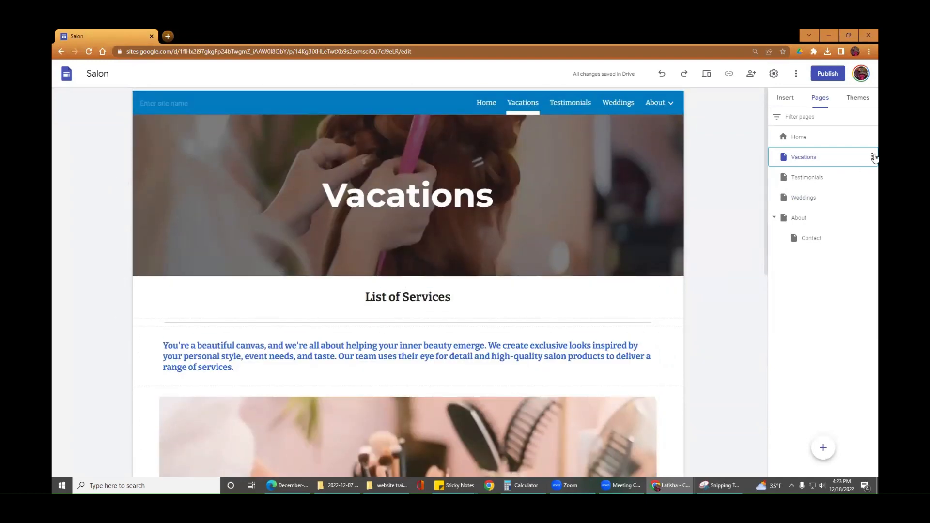
pyautogui.click(872, 156)
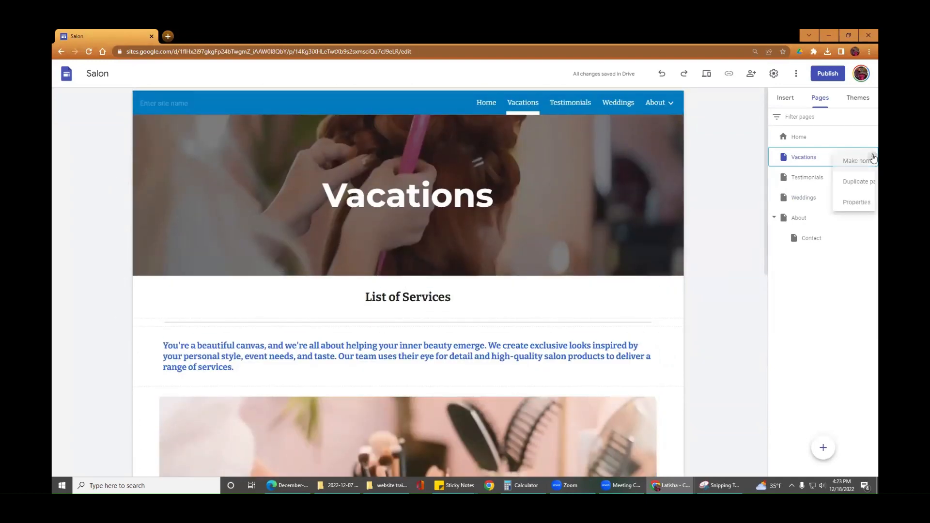
pyautogui.click(845, 183)
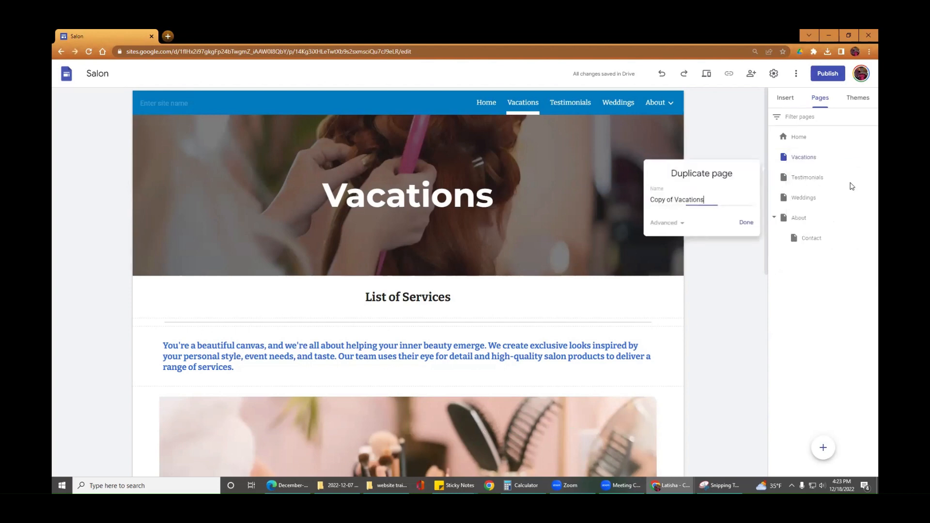
pyautogui.tripleClick(694, 200)
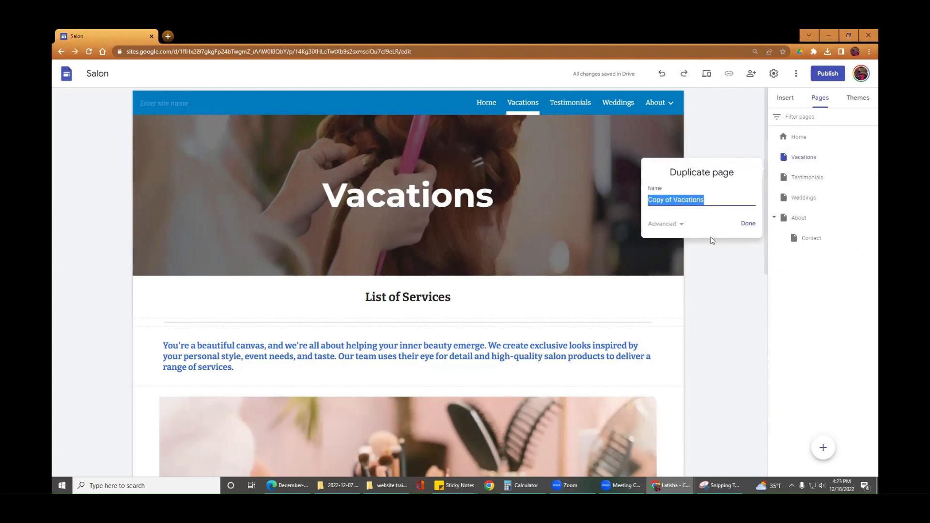
pyautogui.write('Sports Adventures')
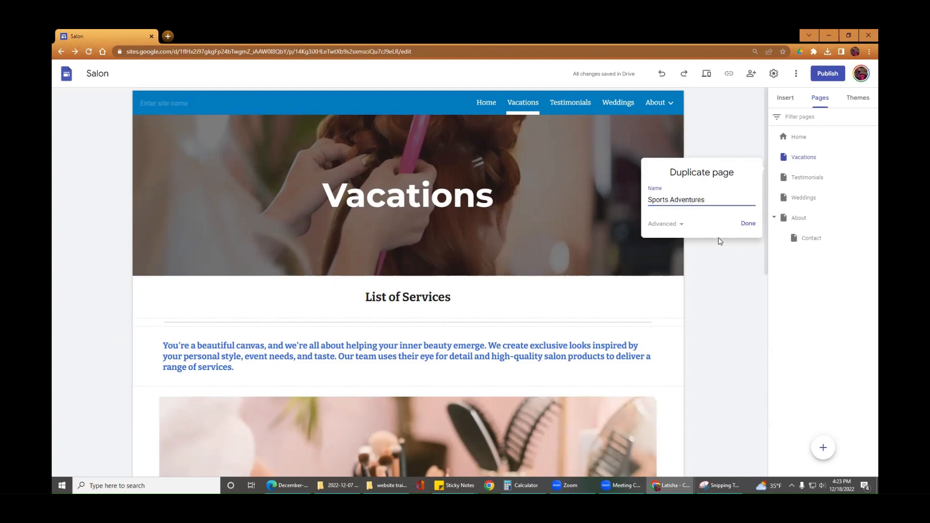
pyautogui.click(747, 225)
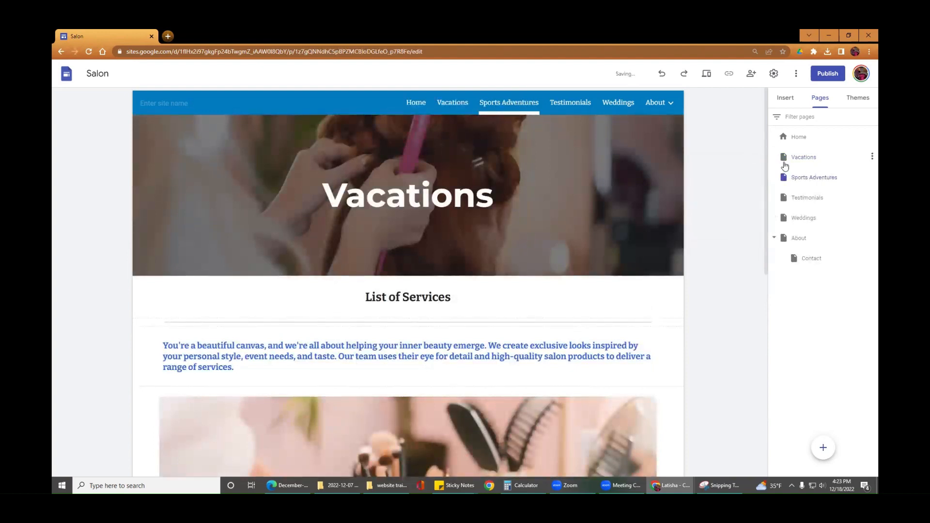
# Step: Look over the Sports Adventures page from its header down to the service sections
pyautogui.scroll(-3, 578, 296)
pyautogui.scroll(-4, 577, 298)
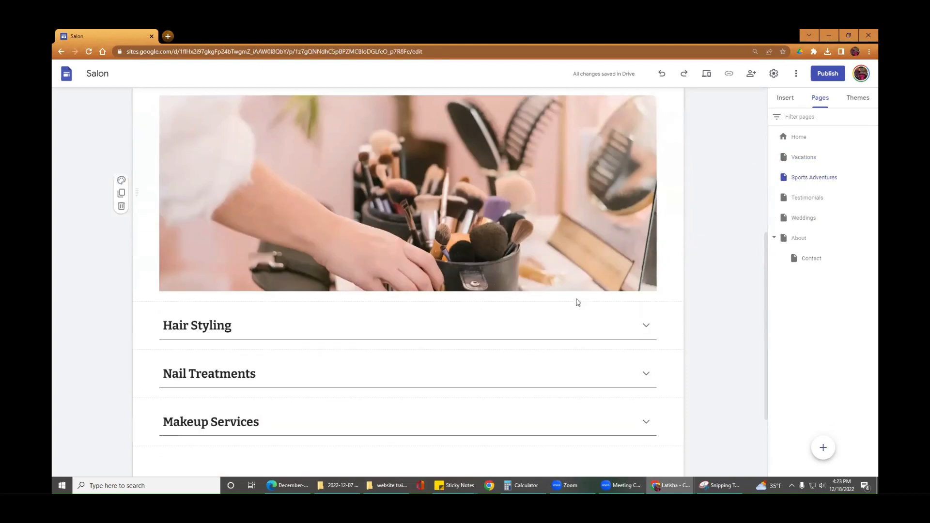
pyautogui.scroll(1, 576, 286)
pyautogui.scroll(6, 581, 271)
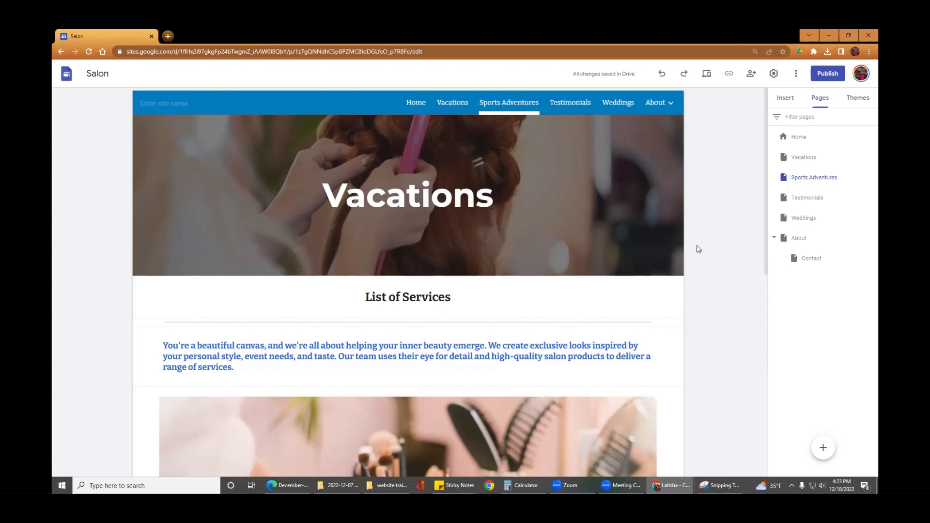
pyautogui.scroll(-8, 712, 301)
pyautogui.scroll(6, 712, 301)
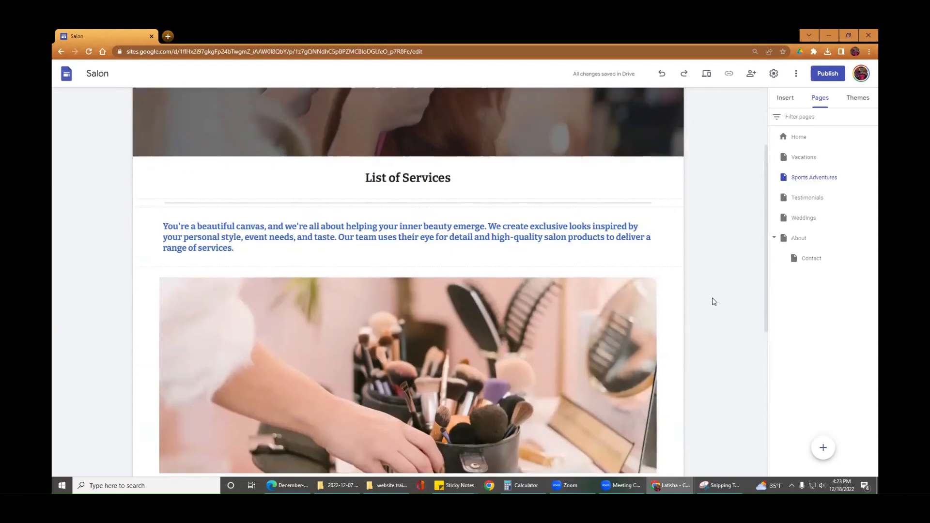
pyautogui.scroll(3, 713, 302)
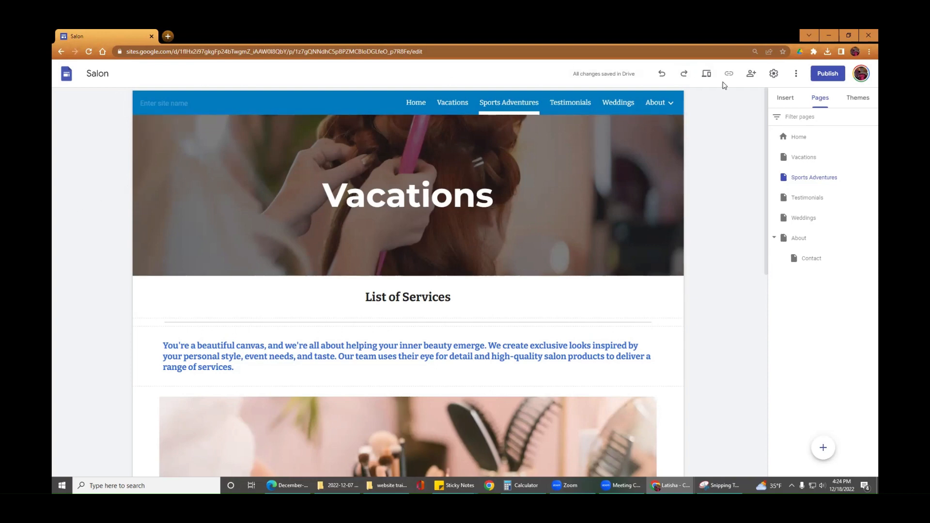
# Step: Upload "SLM Bookings Labelswhite.png" from the Certs folder as the site logo in the brand image settings
pyautogui.click(775, 77)
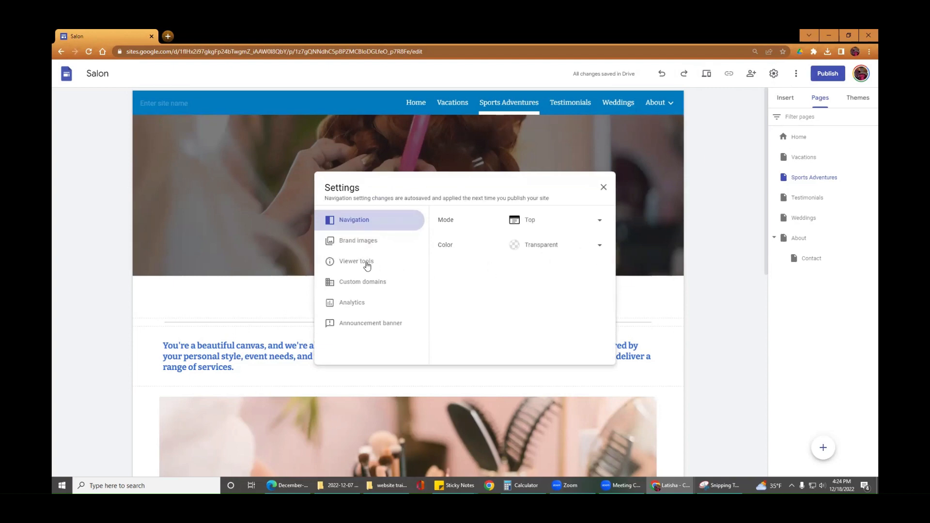
pyautogui.click(356, 241)
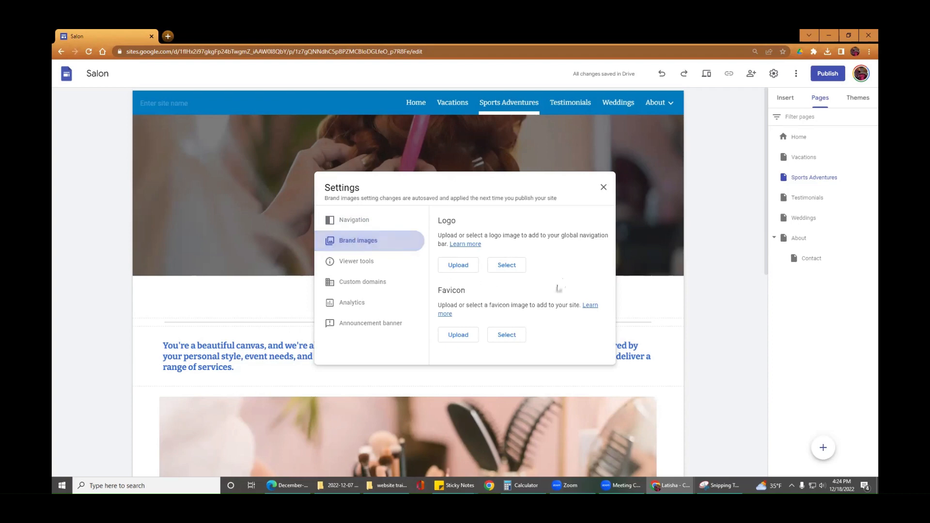
pyautogui.click(458, 266)
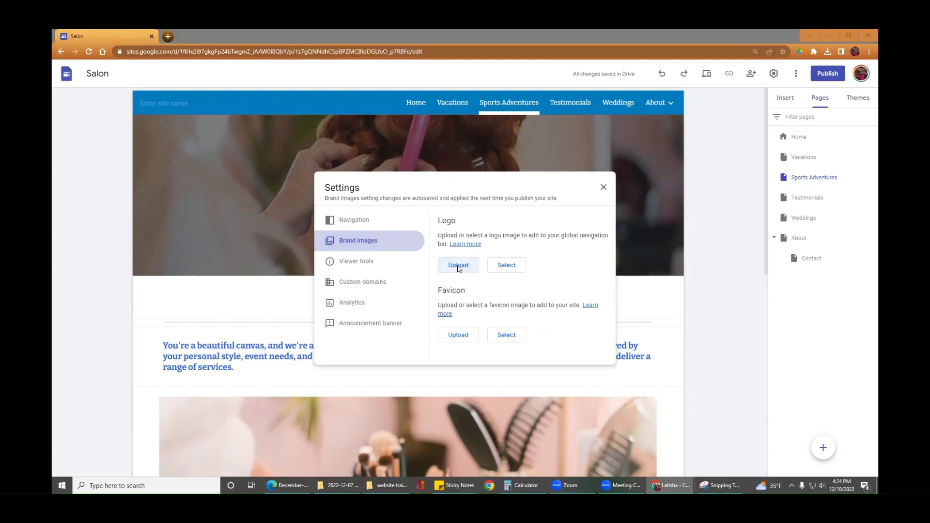
pyautogui.click(195, 50)
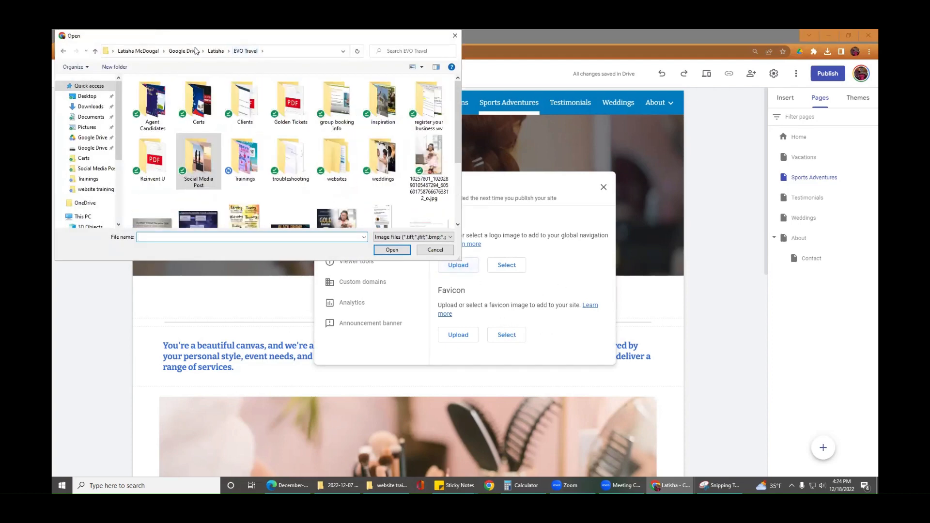
pyautogui.doubleClick(213, 107)
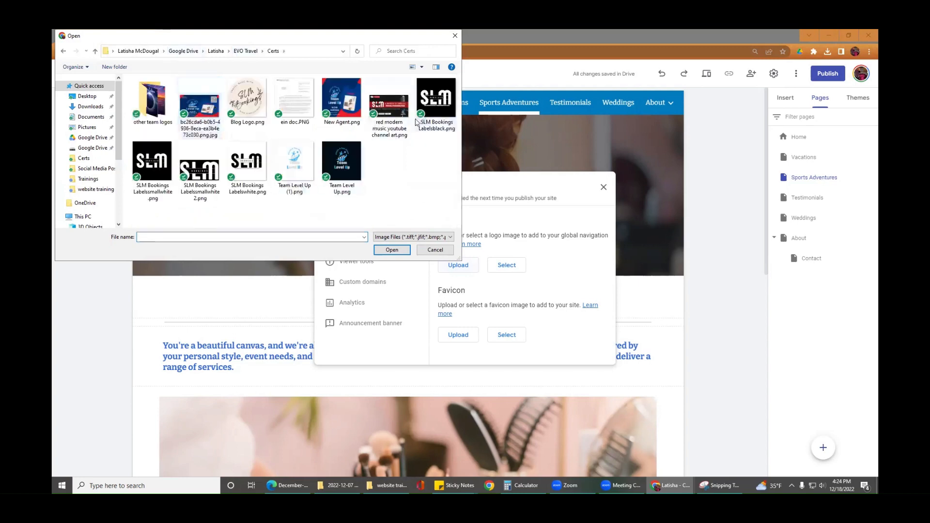
pyautogui.doubleClick(244, 167)
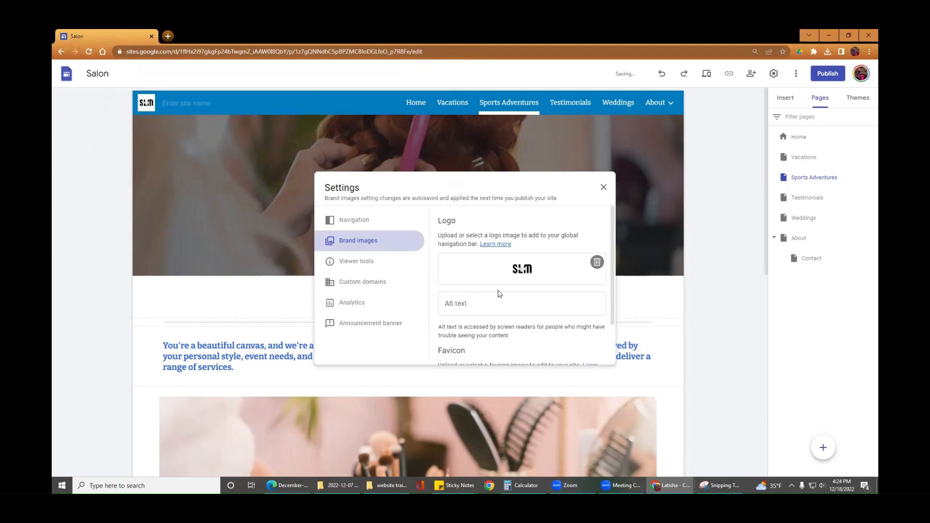
# Step: Upload "SLM Bookings Labelswhite.png" as the site's favicon
pyautogui.scroll(-2, 468, 325)
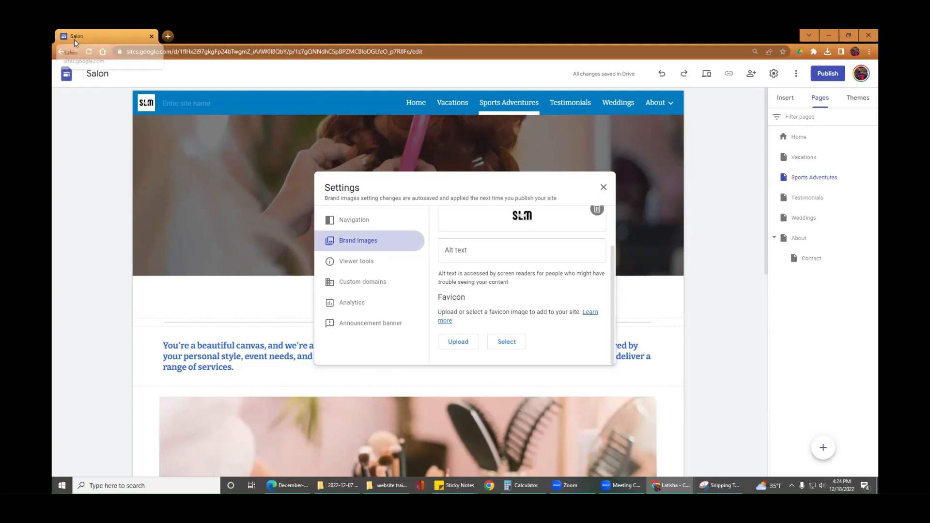
pyautogui.click(459, 341)
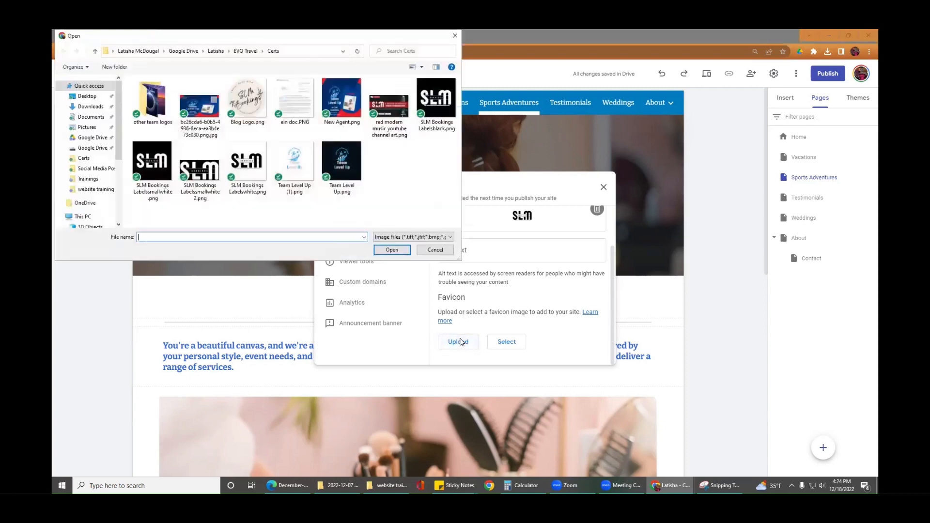
pyautogui.doubleClick(243, 167)
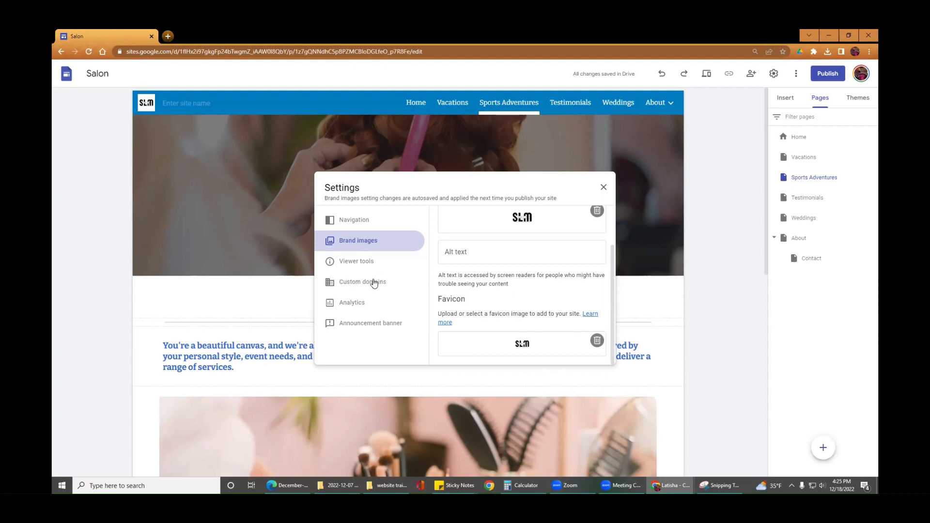
# Step: Review the custom domain settings, close the settings, and look at the site's additional options
pyautogui.click(357, 288)
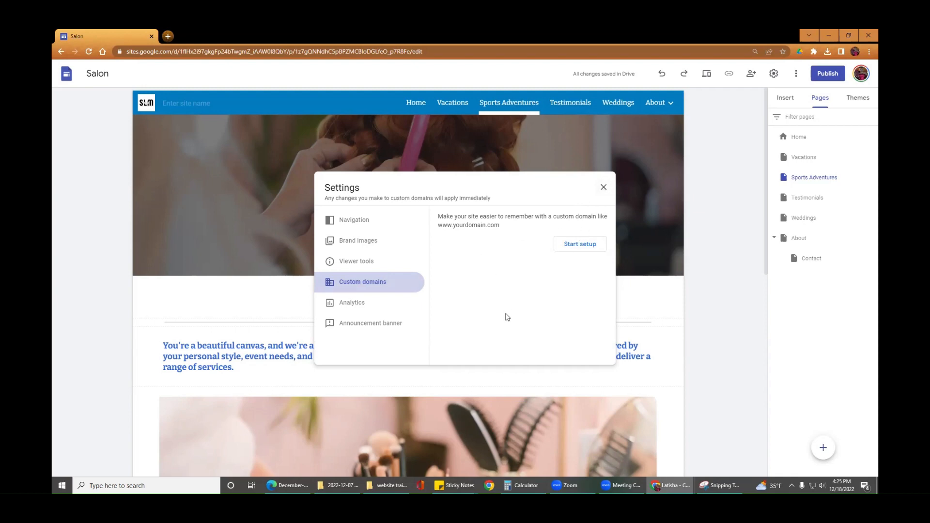
pyautogui.click(603, 188)
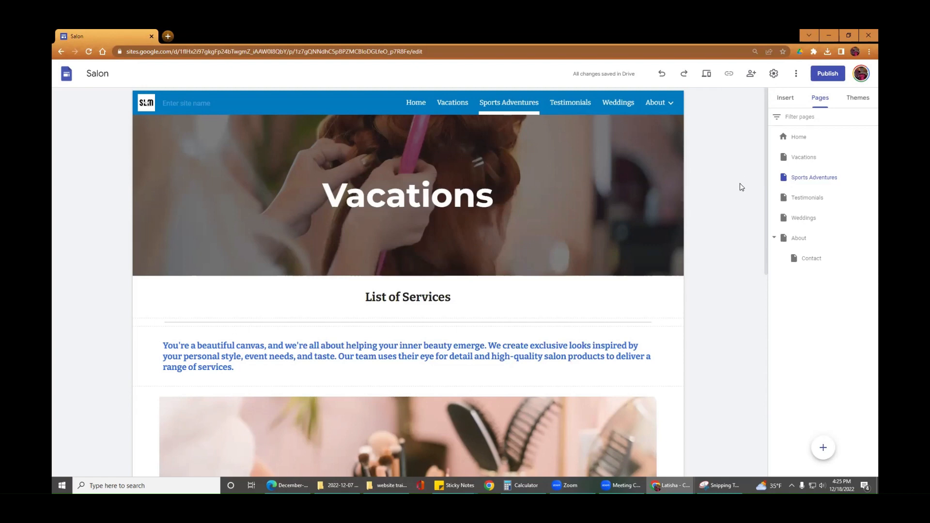
pyautogui.moveTo(146, 109)
pyautogui.click(796, 74)
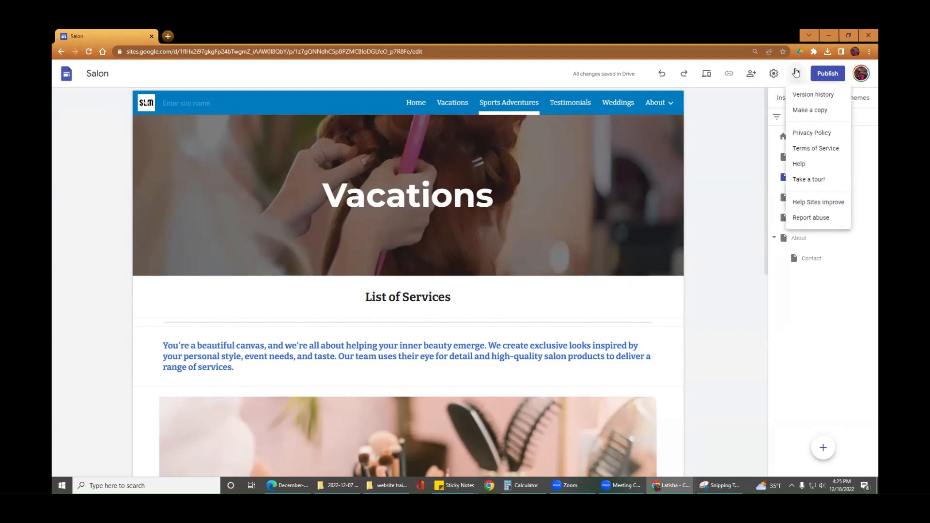
# Step: Enter "MWHY Travel" as the site name in the page header
pyautogui.click(187, 107)
pyautogui.write('MWHY Travel')
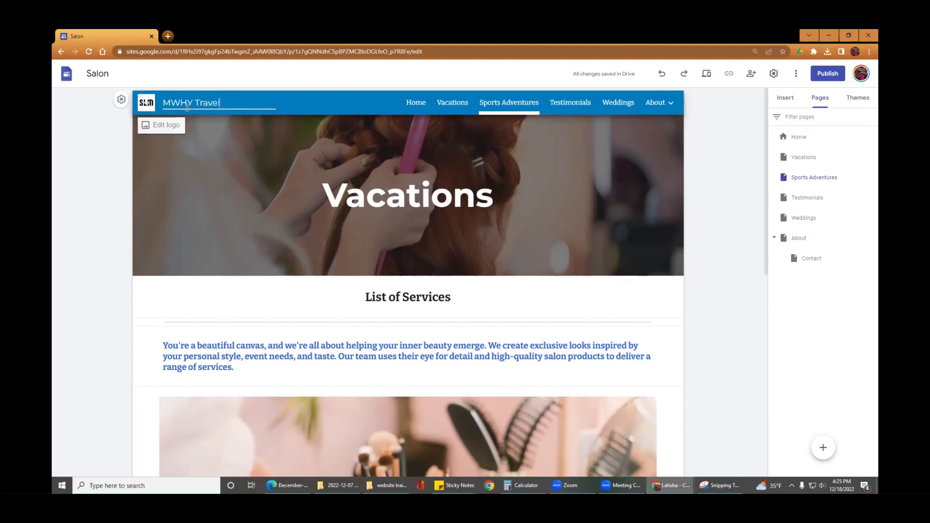
pyautogui.click(707, 217)
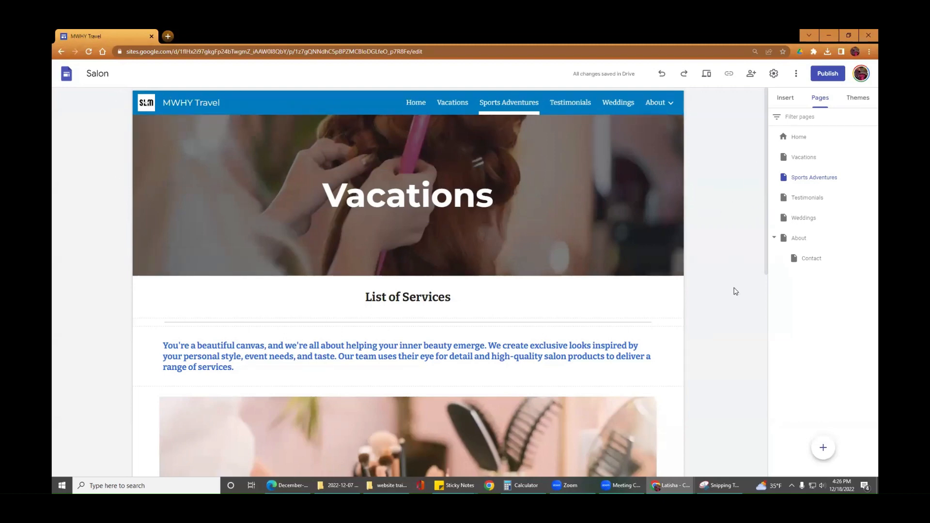
# Step: Look through the Sports Adventures page, from the header to the lower sections and back
pyautogui.scroll(-6, 734, 291)
pyautogui.scroll(-3, 733, 291)
pyautogui.scroll(9, 734, 291)
pyautogui.scroll(-4, 731, 232)
pyautogui.scroll(4, 731, 232)
pyautogui.scroll(-5, 731, 230)
pyautogui.scroll(4, 731, 230)
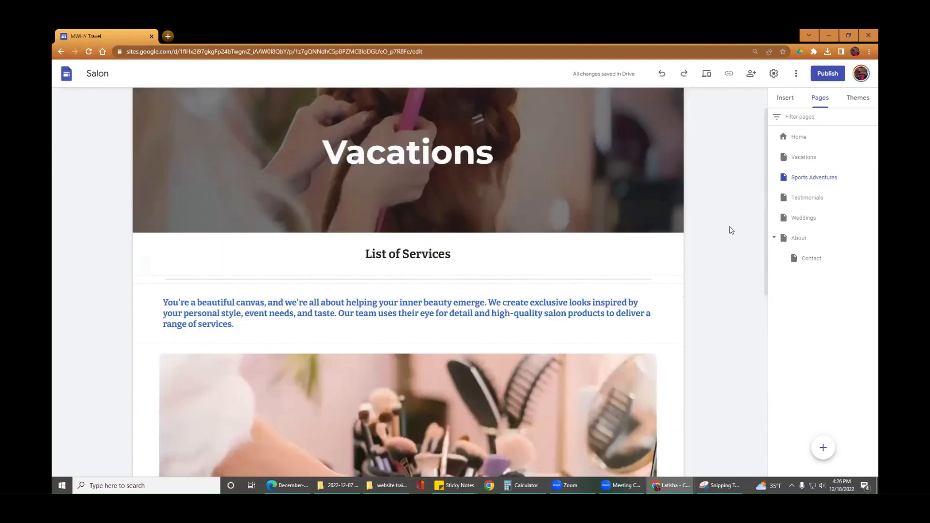
pyautogui.scroll(1, 731, 230)
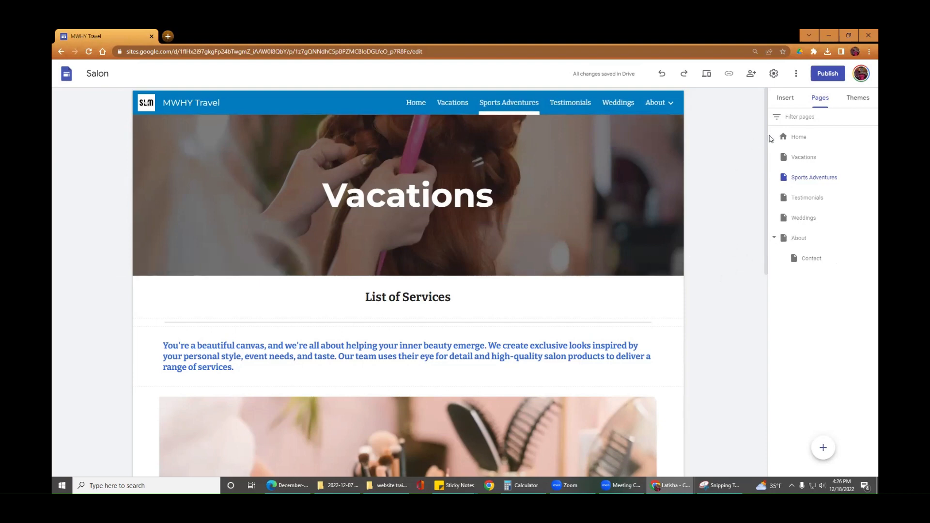
# Step: Insert a content block with three images and captions below the Makeup Services section, and check the first image placeholder's options
pyautogui.click(791, 99)
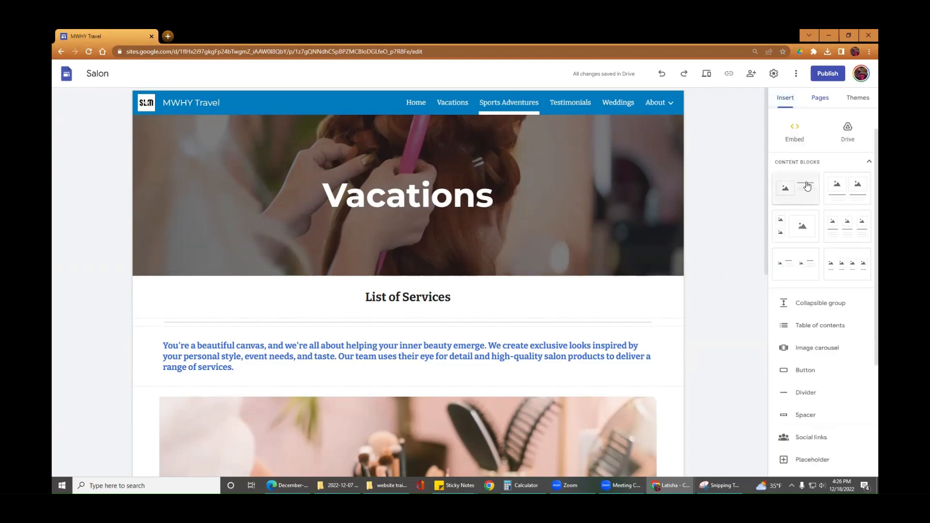
pyautogui.scroll(-5, 696, 262)
pyautogui.scroll(-1, 667, 438)
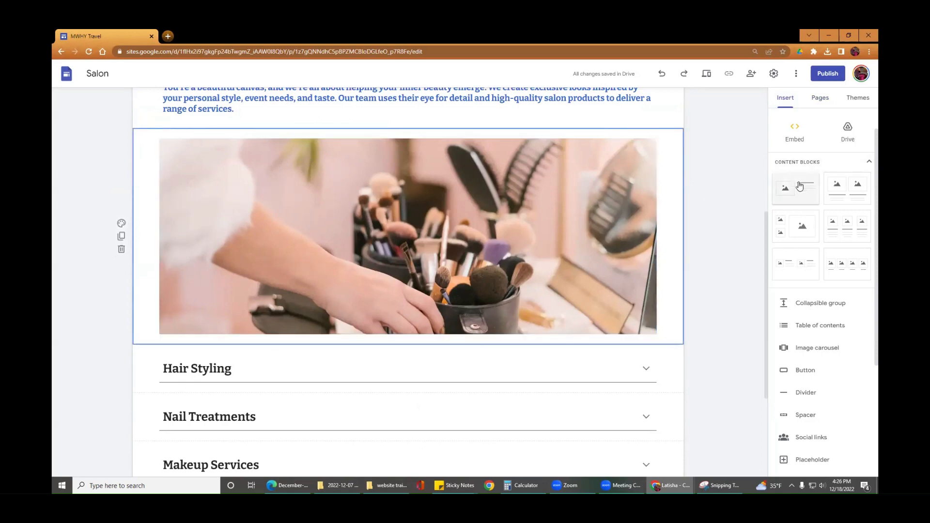
pyautogui.click(846, 223)
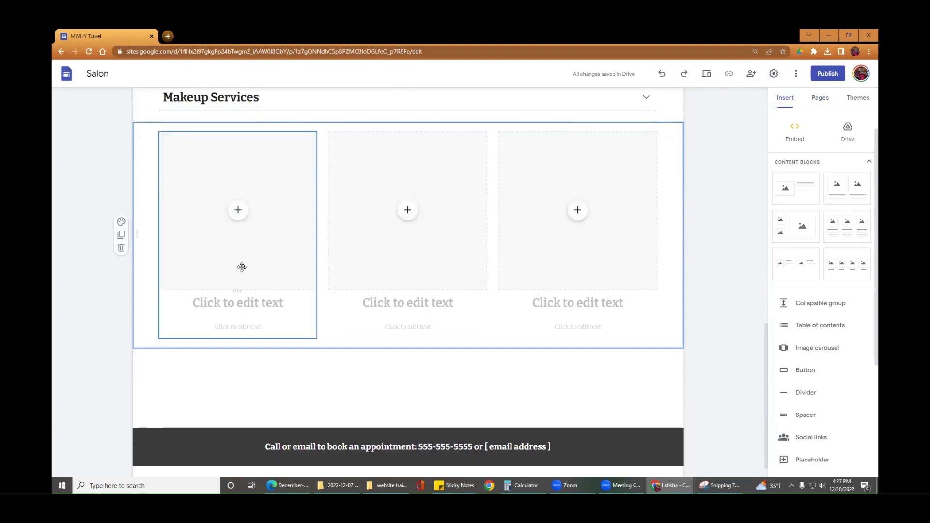
pyautogui.click(237, 209)
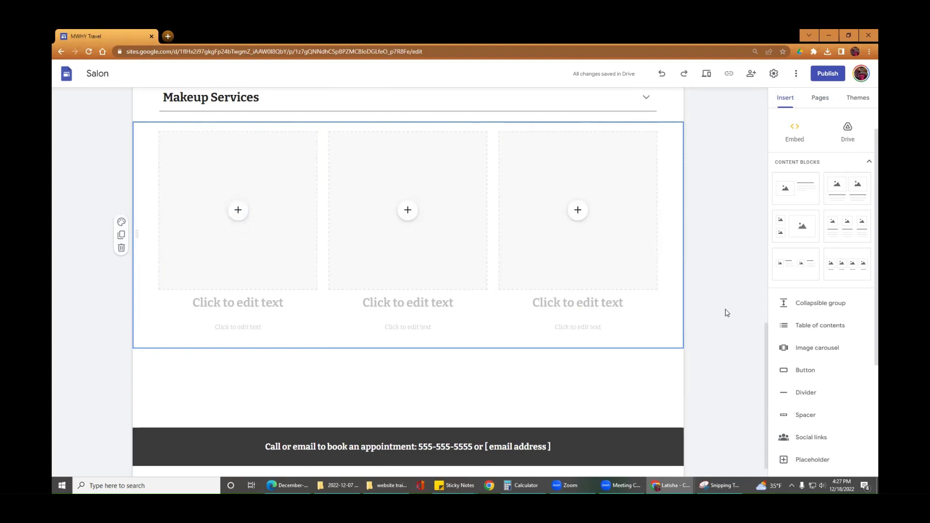
# Step: Examine the button insertion form without adding a button, and browse the other elements available for insertion
pyautogui.scroll(-1, 726, 311)
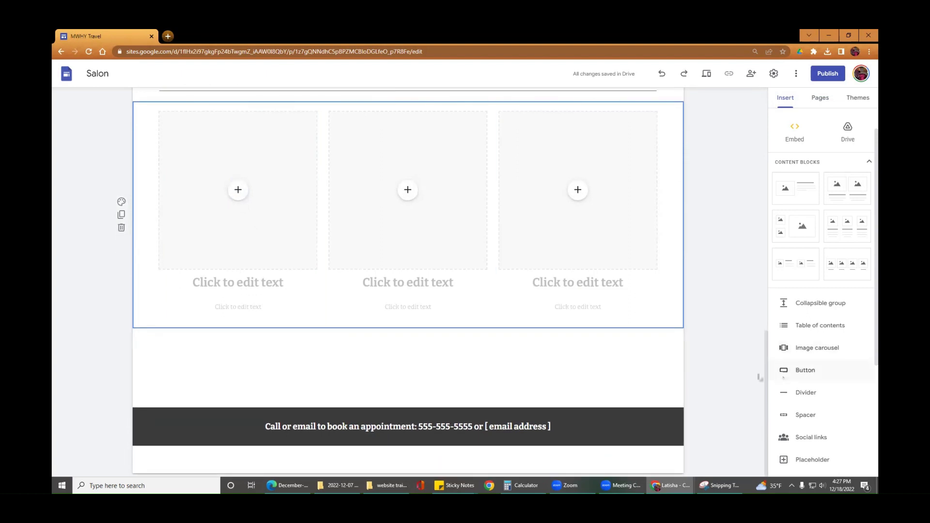
pyautogui.click(804, 371)
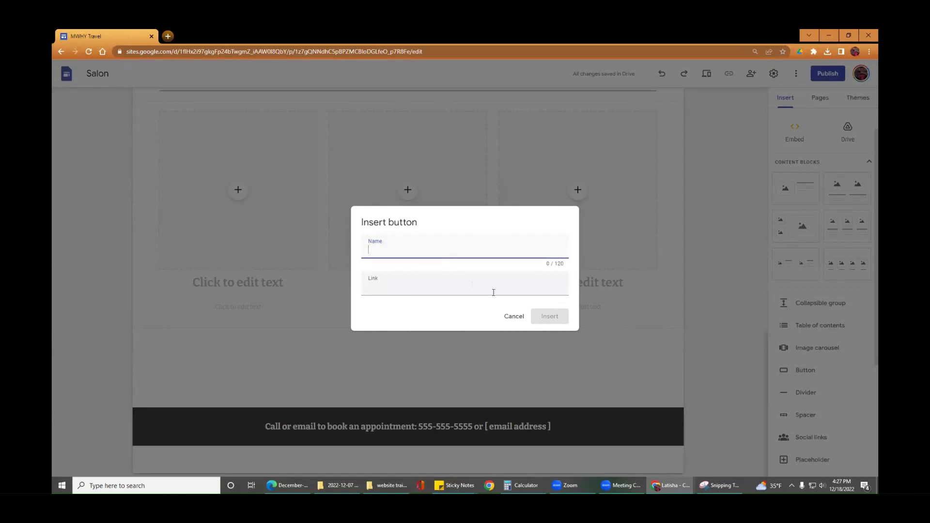
pyautogui.click(513, 316)
pyautogui.scroll(-3, 769, 353)
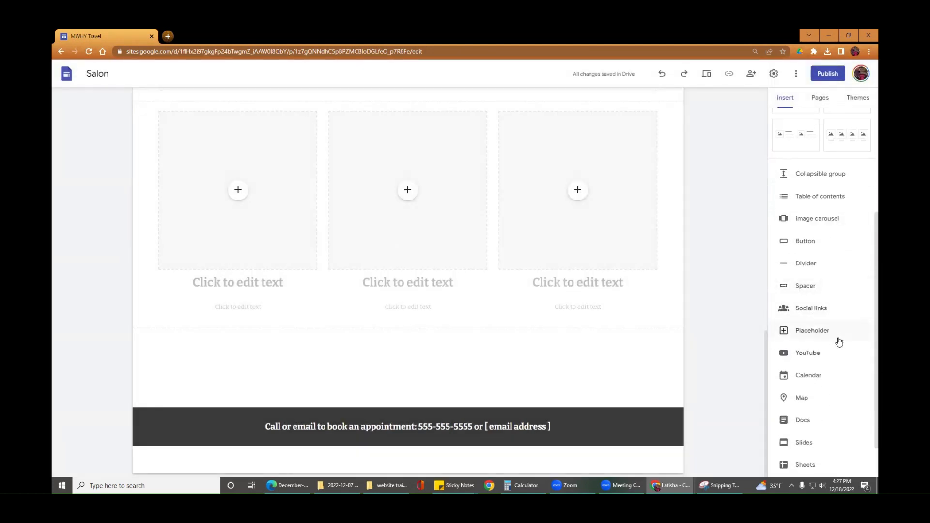
pyautogui.scroll(-1, 837, 338)
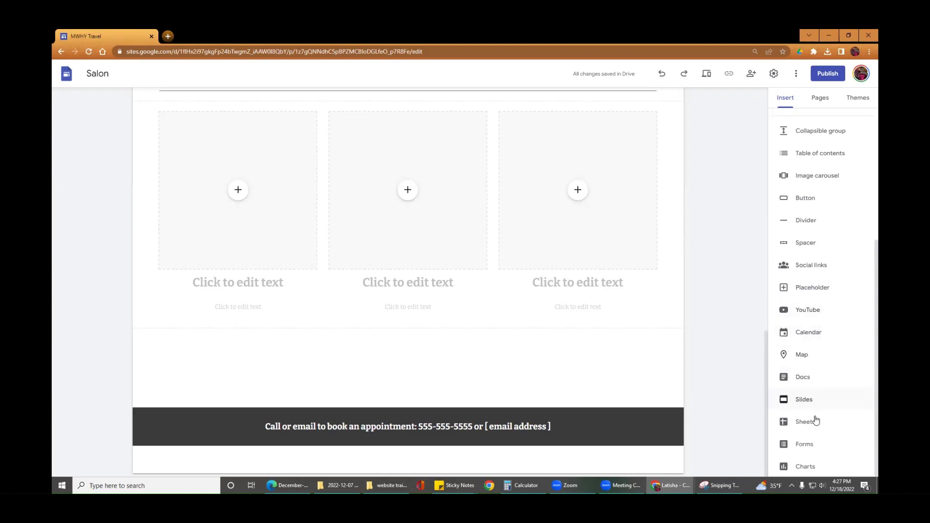
pyautogui.scroll(5, 807, 291)
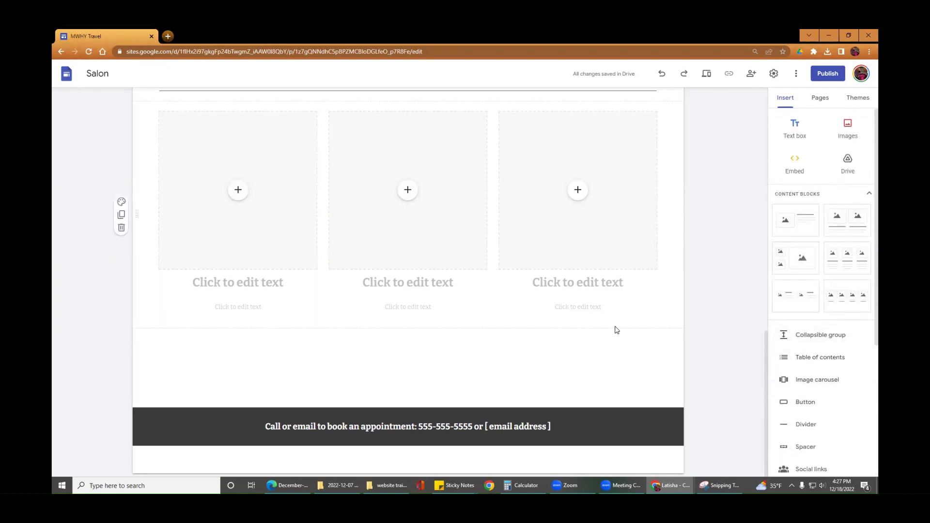
pyautogui.scroll(5, 614, 328)
pyautogui.scroll(4, 710, 260)
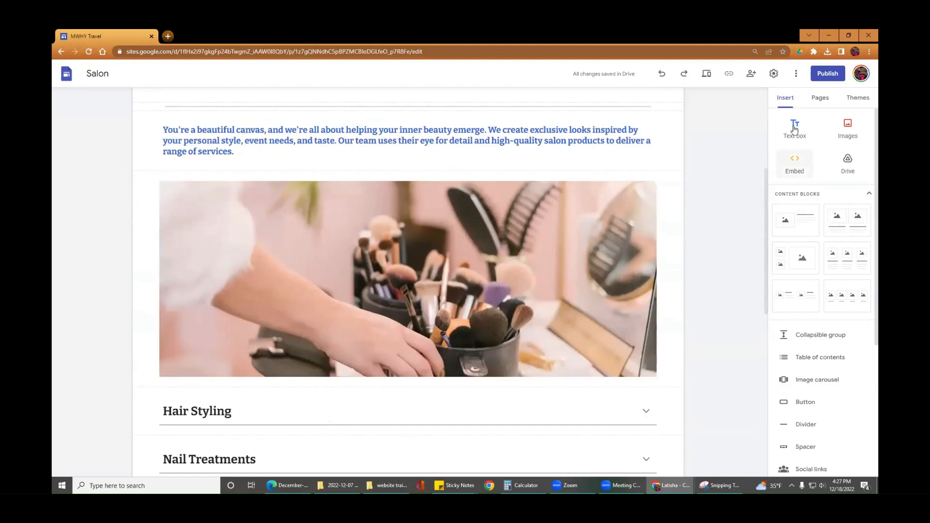
# Step: Apply the Impression theme to the site
pyautogui.click(819, 98)
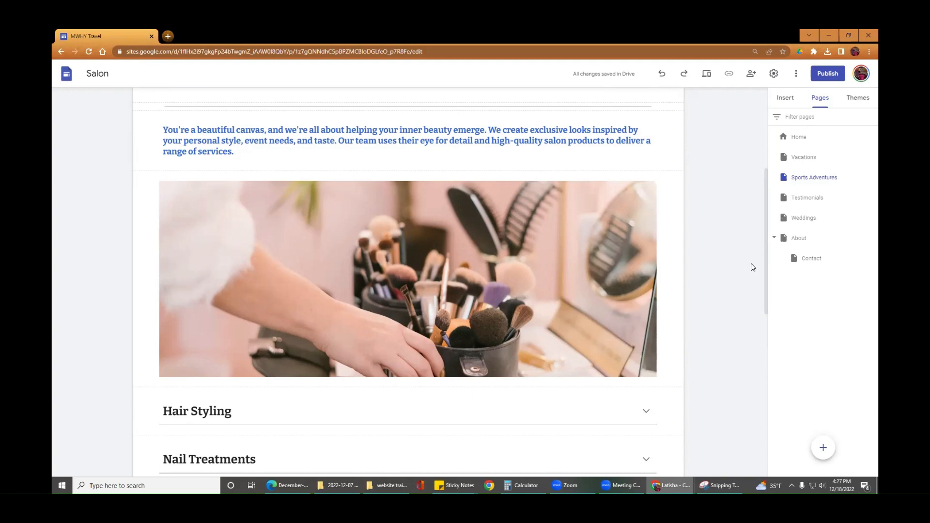
pyautogui.click(857, 98)
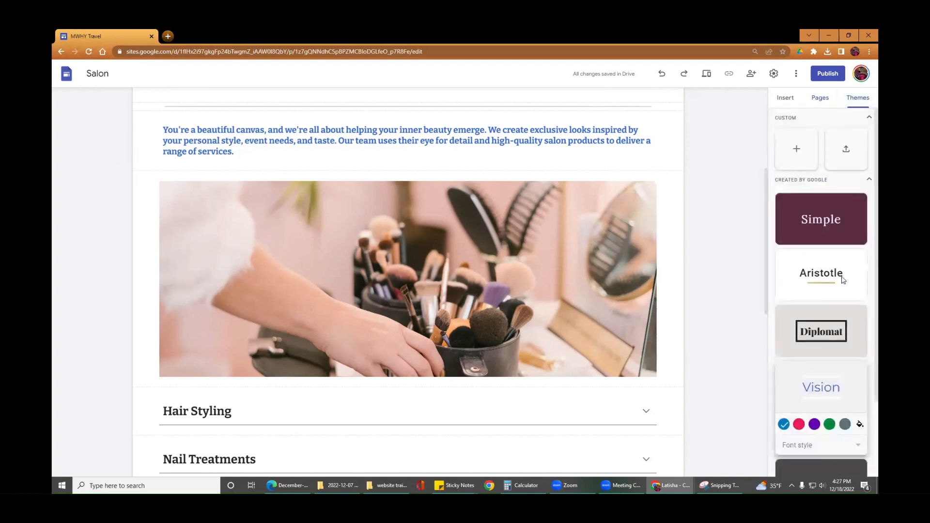
pyautogui.scroll(-2, 842, 280)
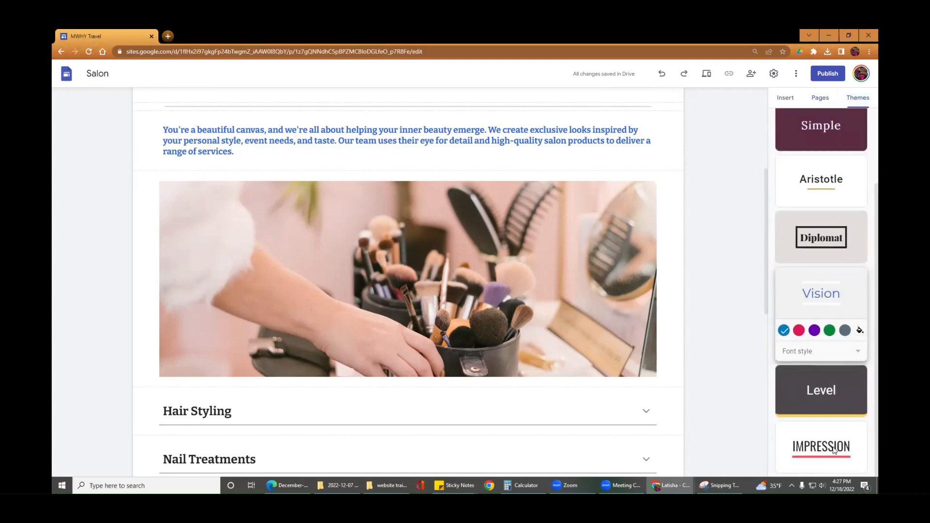
pyautogui.click(832, 449)
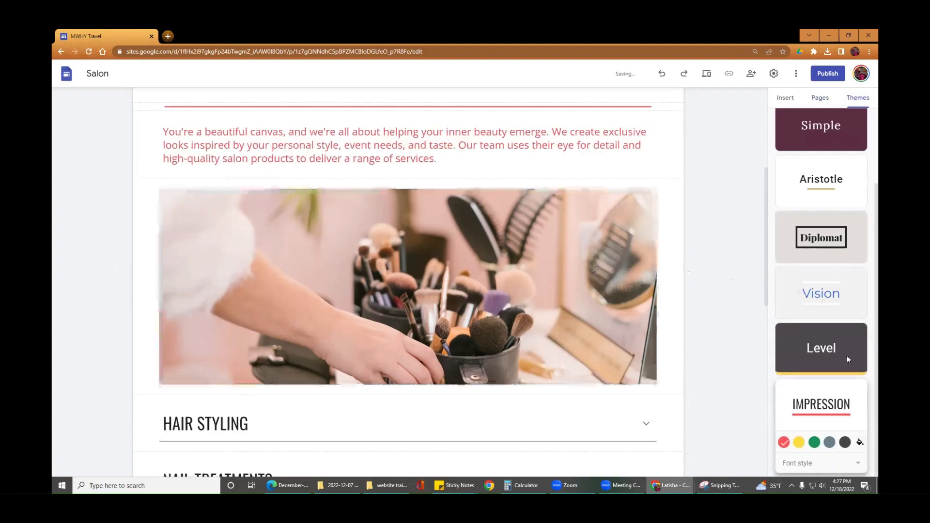
# Step: Change the font of the entire "You're a beautiful canvas" paragraph under List of Services to Courier New
pyautogui.scroll(5, 421, 290)
pyautogui.click(422, 359)
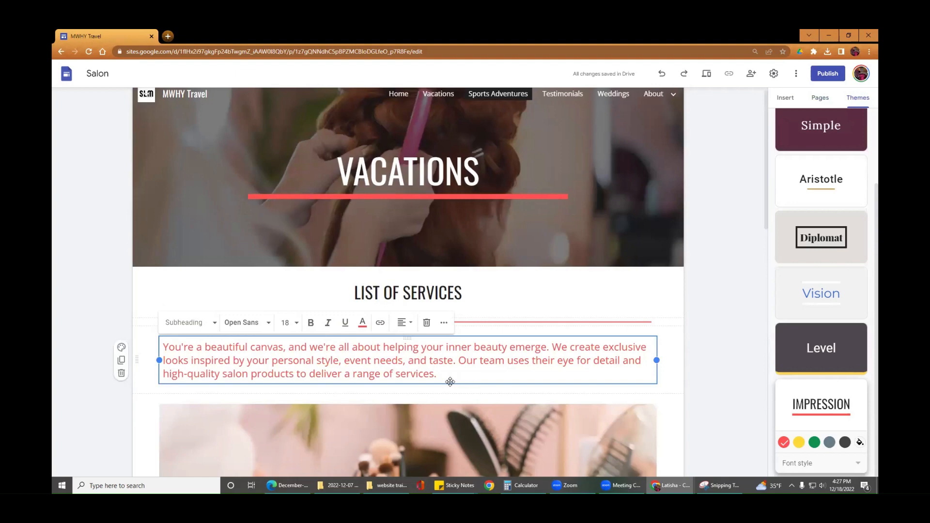
pyautogui.moveTo(453, 374); pyautogui.dragTo(162, 333)
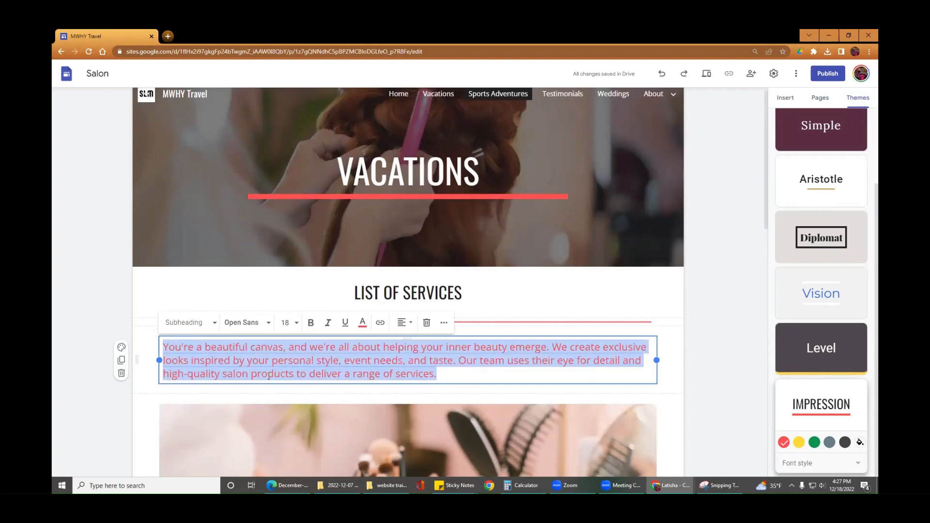
pyautogui.click(267, 323)
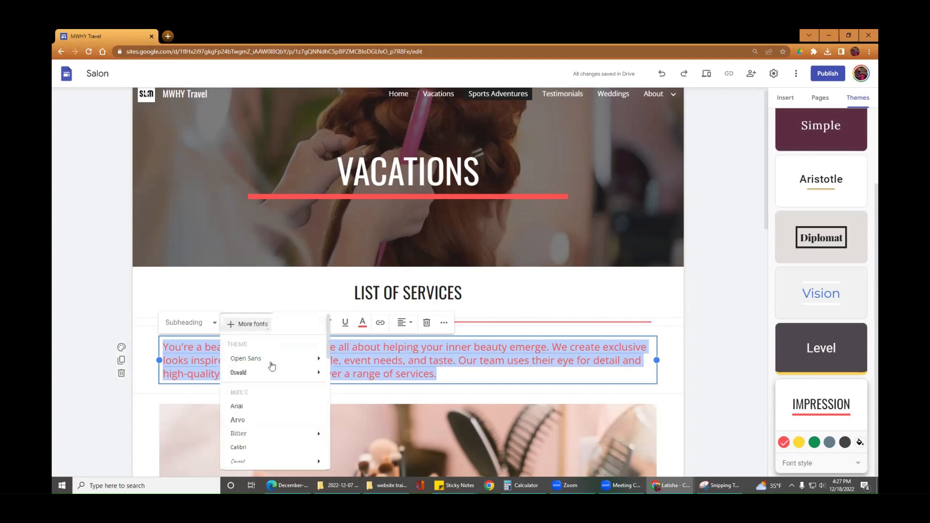
pyautogui.scroll(-3, 274, 387)
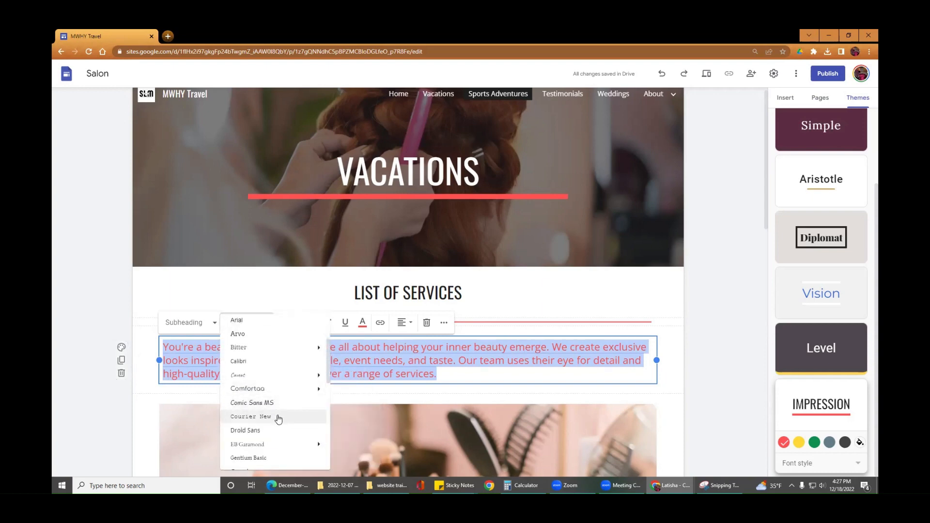
pyautogui.click(279, 418)
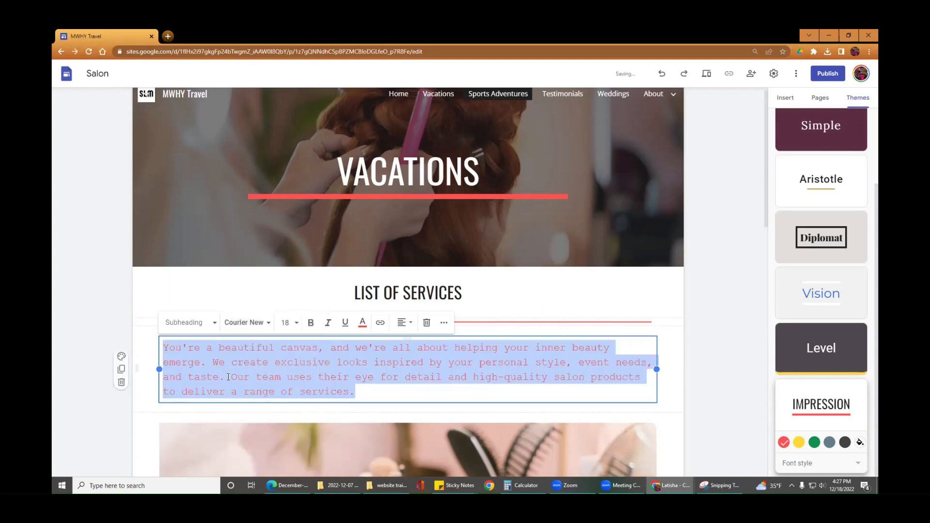
# Step: Try Arial on the "You're a beautiful canvas" paragraph under List of Services, and set its font to Caveat
pyautogui.click(267, 323)
pyautogui.click(277, 405)
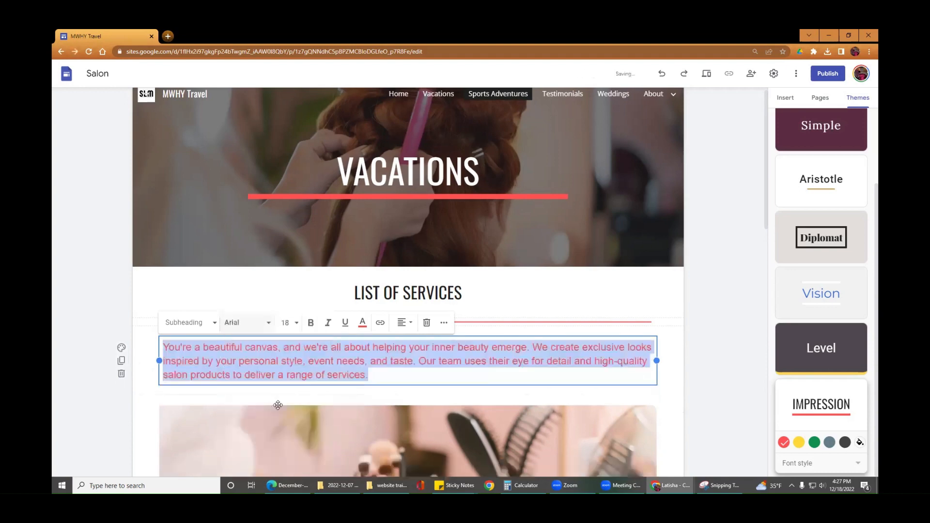
pyautogui.click(258, 324)
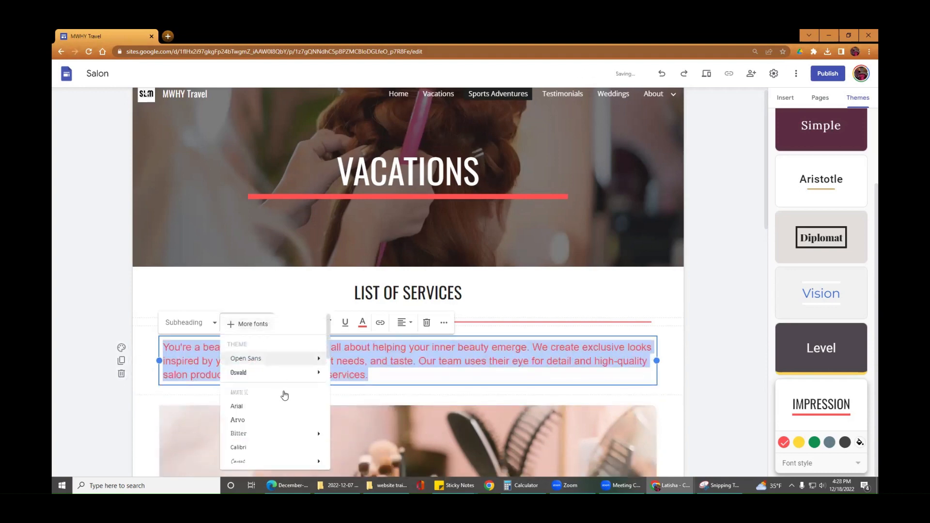
pyautogui.click(289, 382)
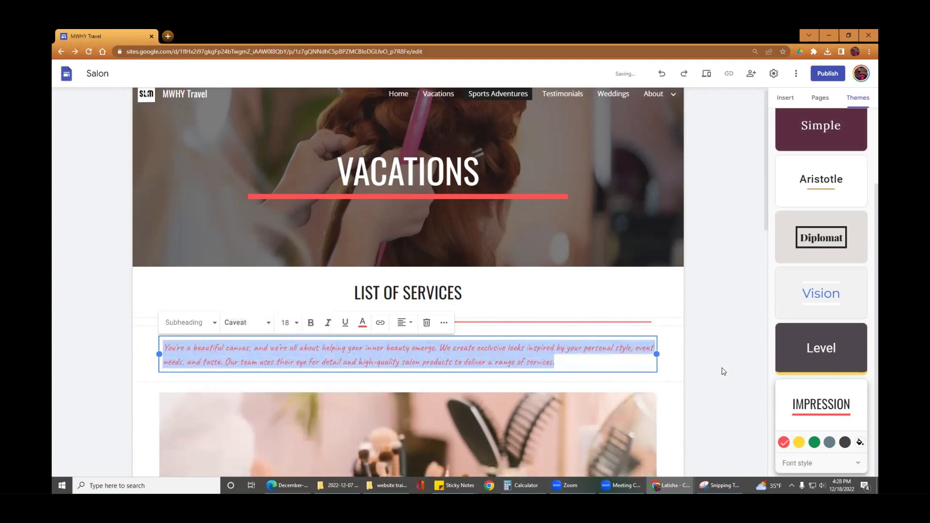
pyautogui.click(518, 364)
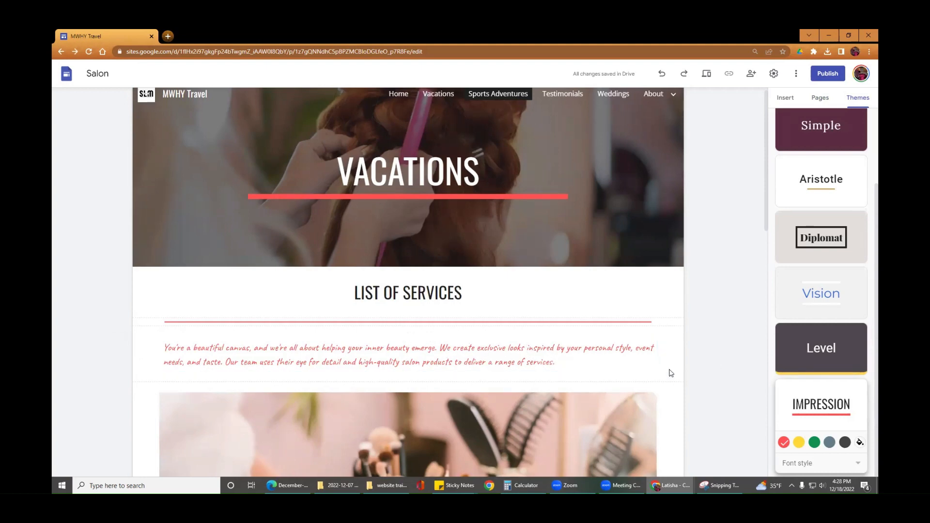
# Step: Underline the entire "You're a beautiful canvas" paragraph and change its text colour to black
pyautogui.click(545, 361)
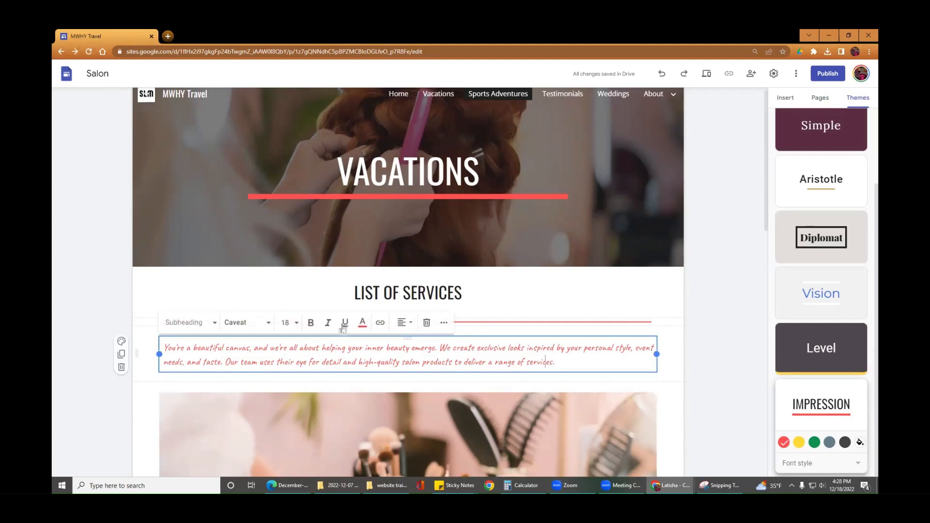
pyautogui.hotkey('ctrl', 'a')
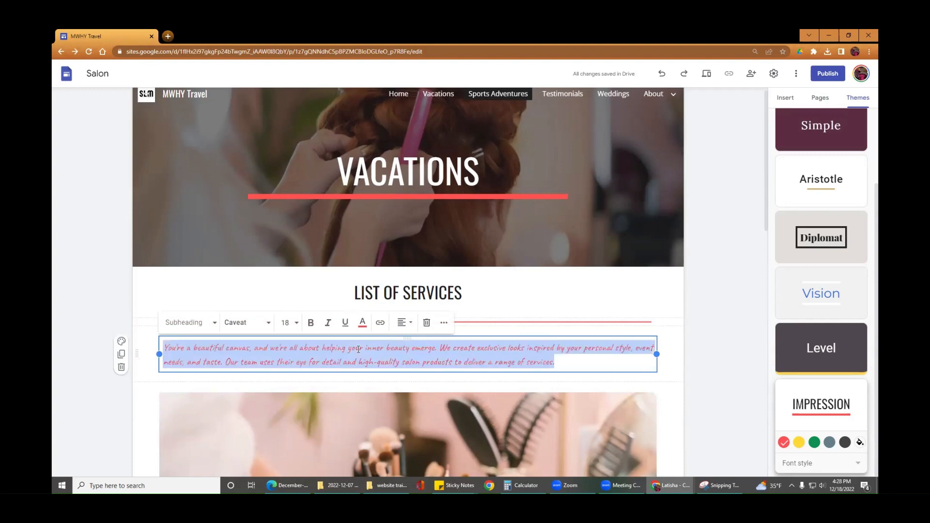
pyautogui.click(346, 323)
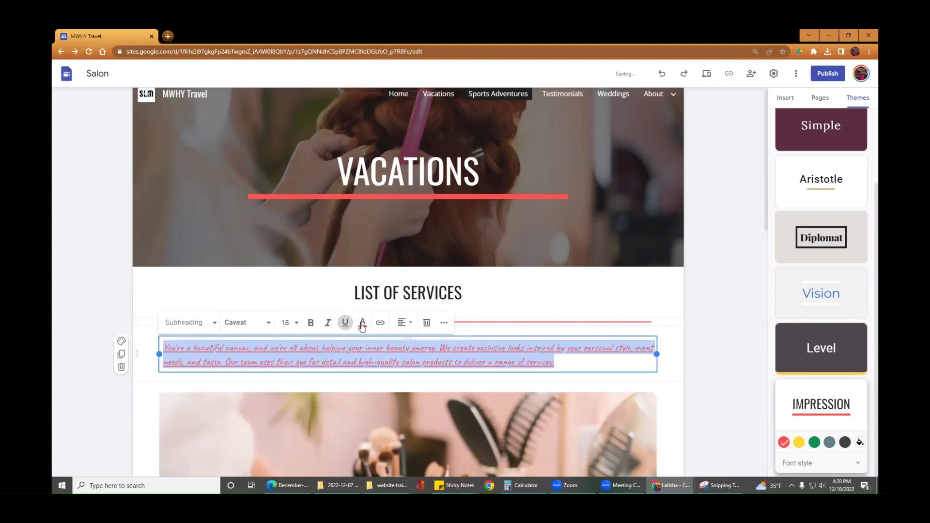
pyautogui.click(363, 322)
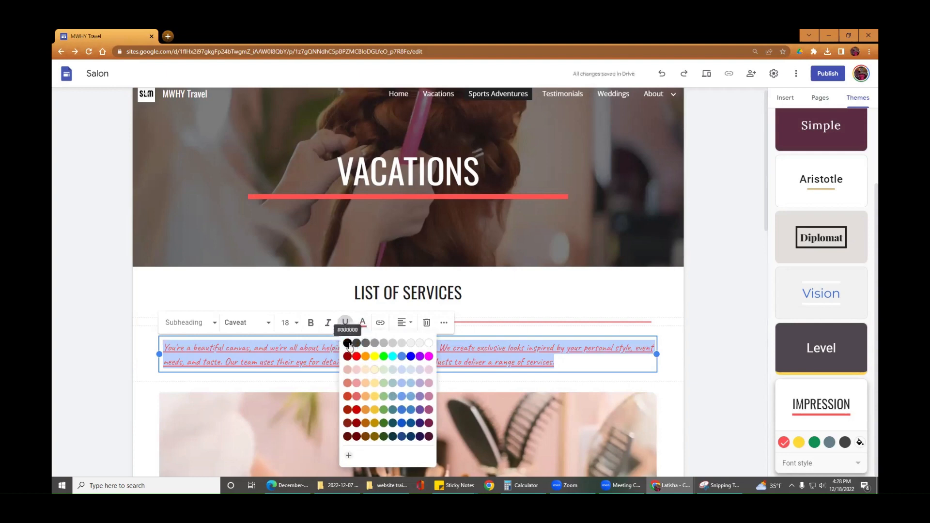
pyautogui.click(354, 344)
pyautogui.click(724, 359)
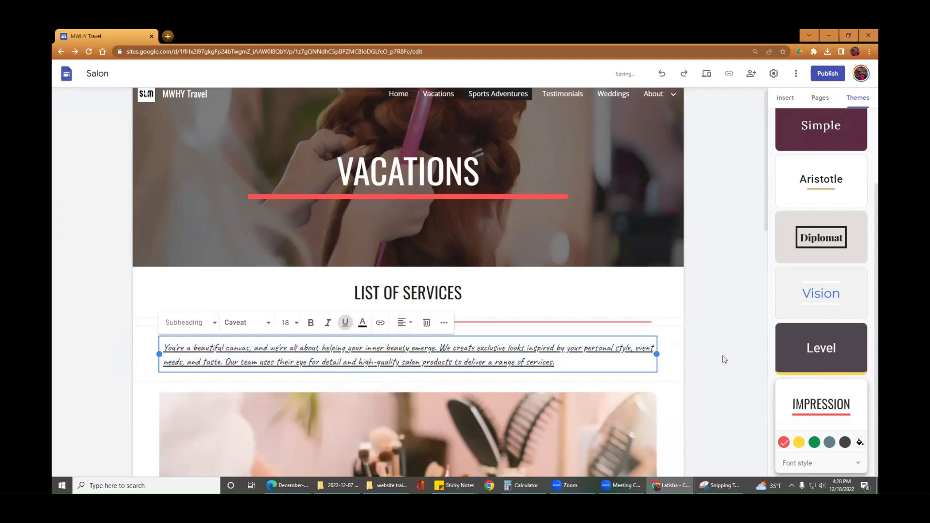
pyautogui.tripleClick(261, 348)
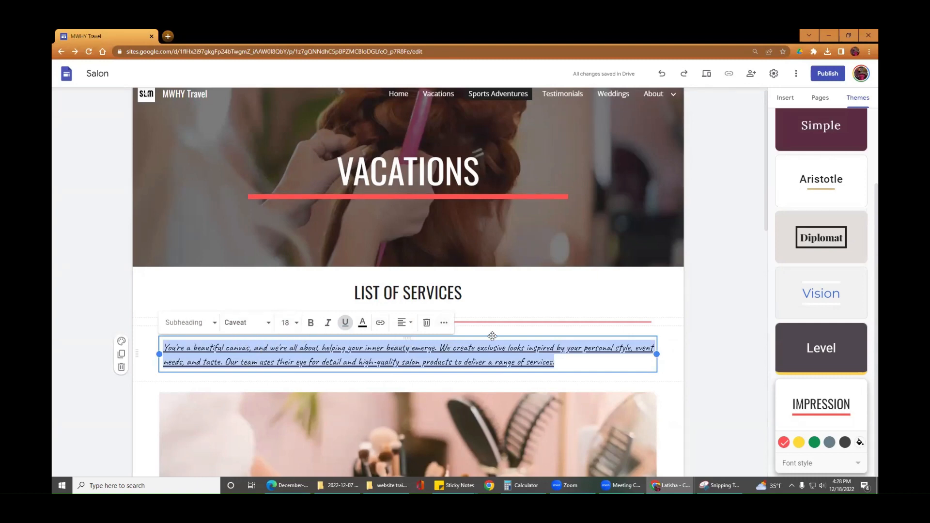
pyautogui.scroll(1, 731, 308)
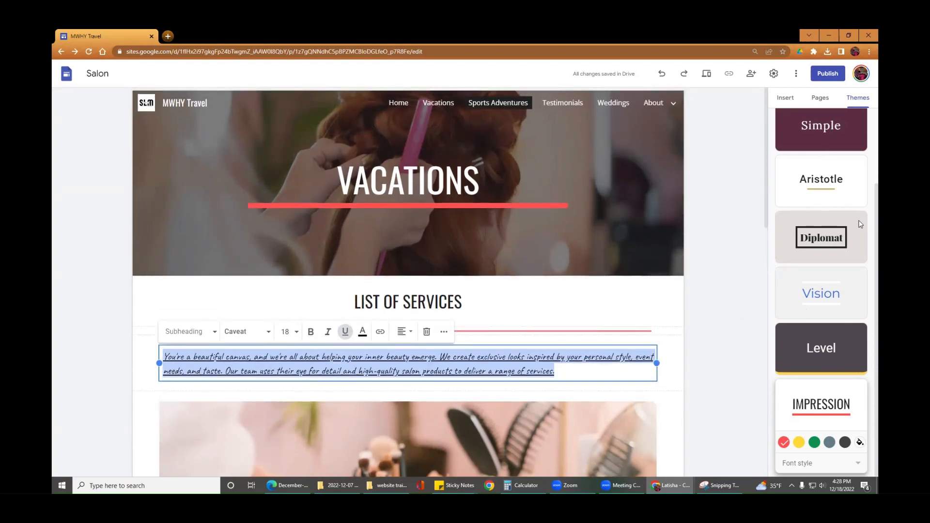
pyautogui.click(735, 332)
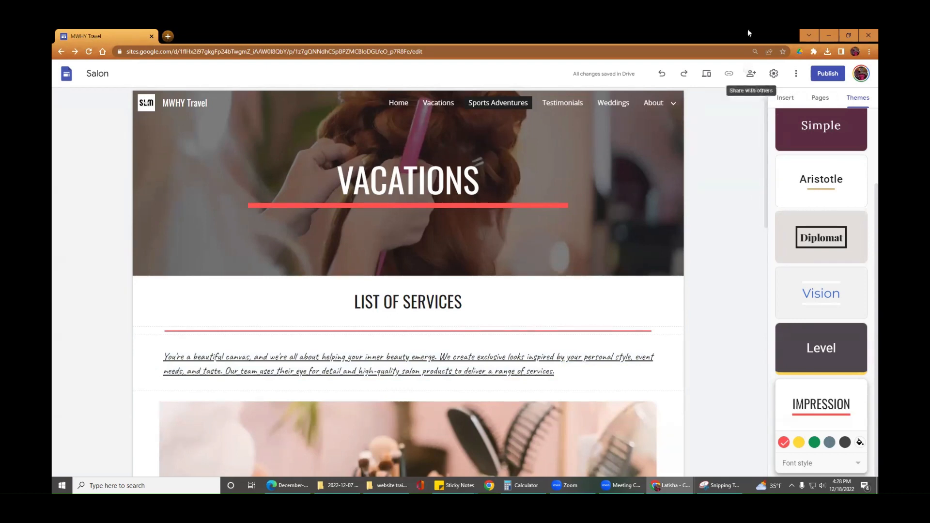
# Step: Shrink the site editor's browser window and close it to return to the Google Sites presentation slide
pyautogui.moveTo(748, 33); pyautogui.dragTo(760, 206)
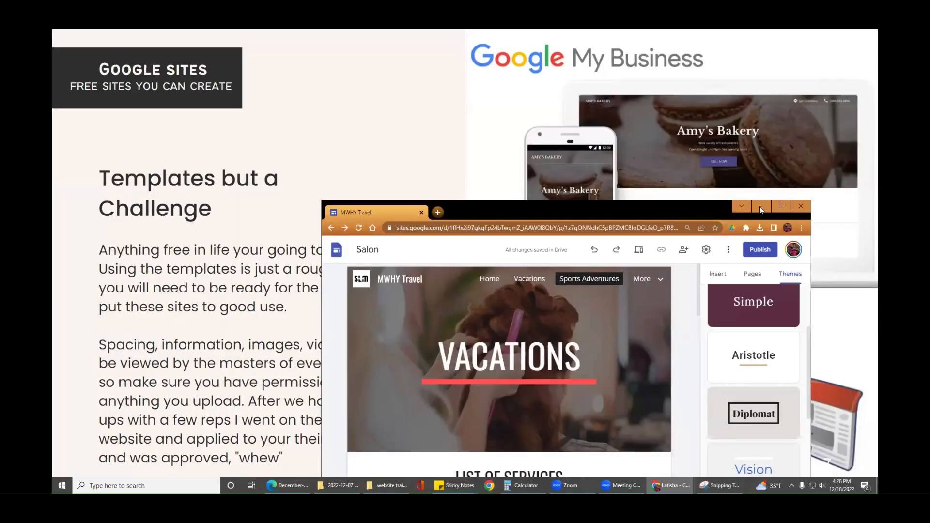
pyautogui.click(799, 206)
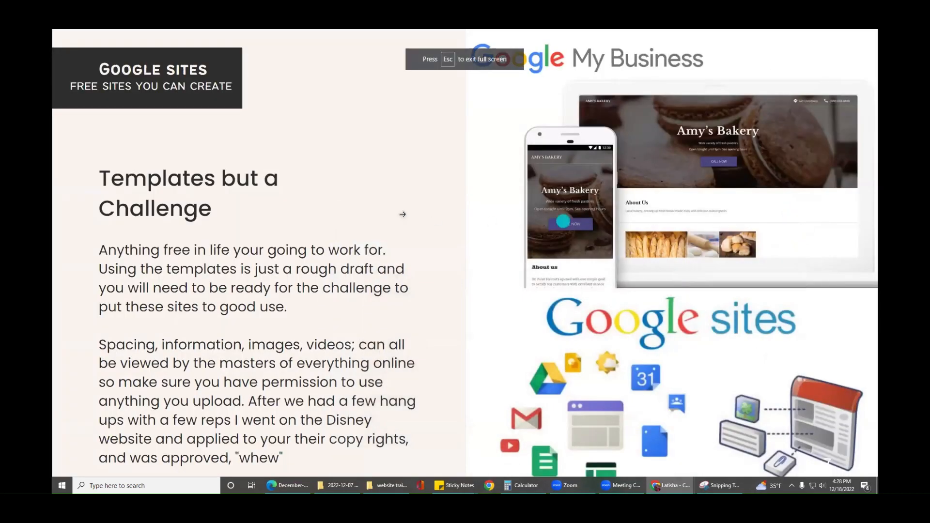